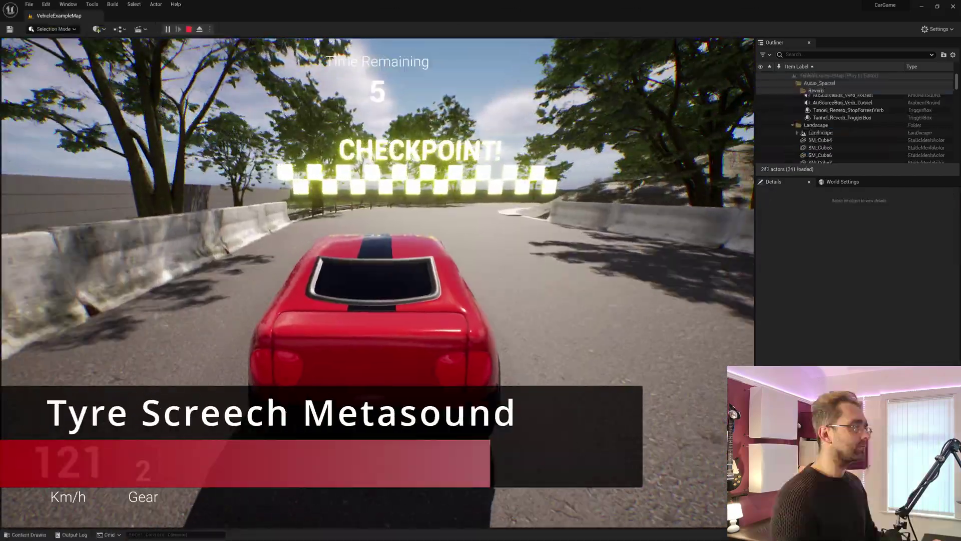
# Drive the car through the track's bends and checkpoints to hear the tyre screech sounds in play.
pyautogui.press('d')
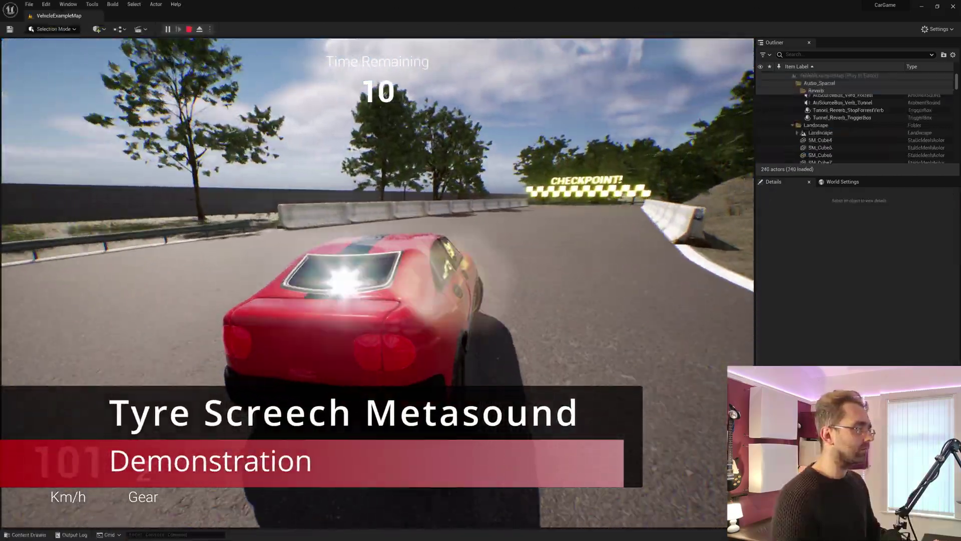
pyautogui.press('s')
pyautogui.press('d')
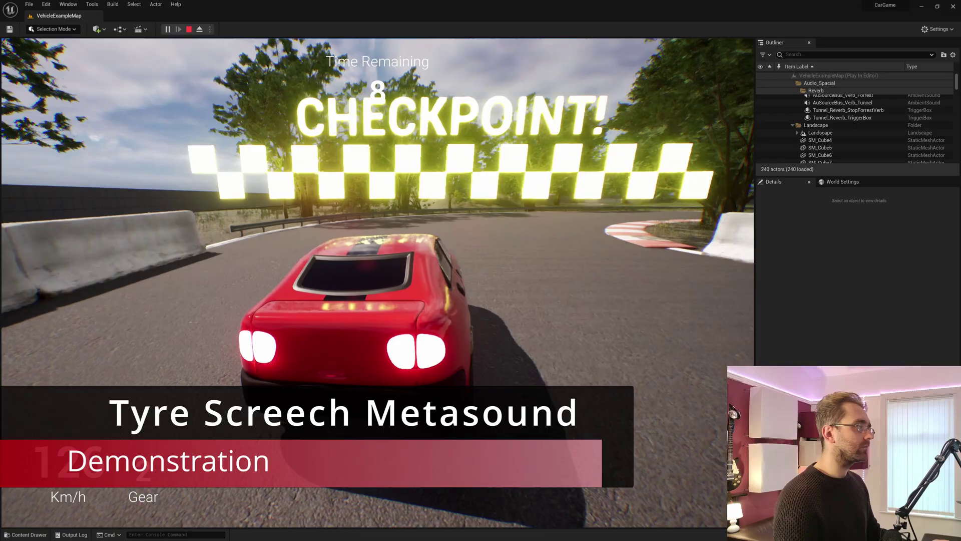
pyautogui.press('w')
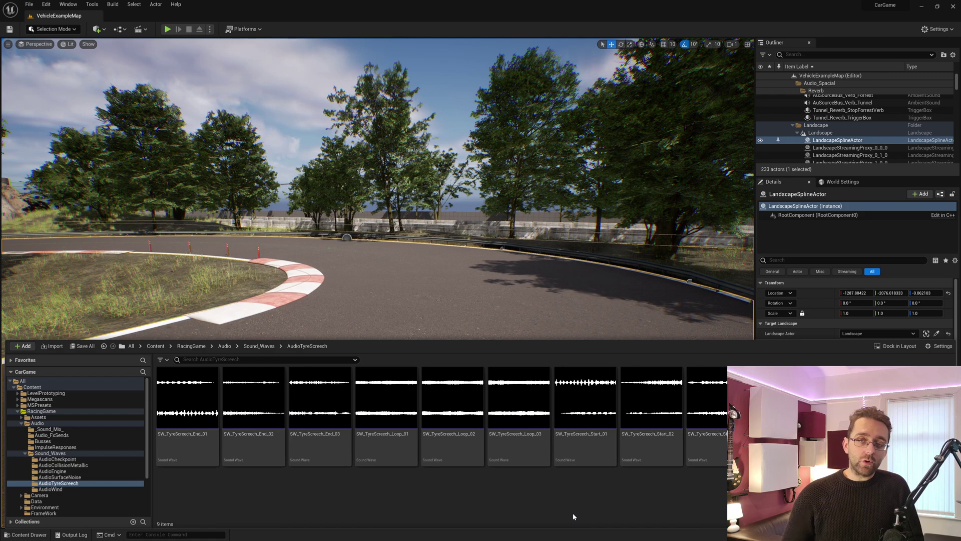
# Look through the start, loop and end tyre screech sound waves in the AudioTyreScreech folder.
pyautogui.click(586, 448)
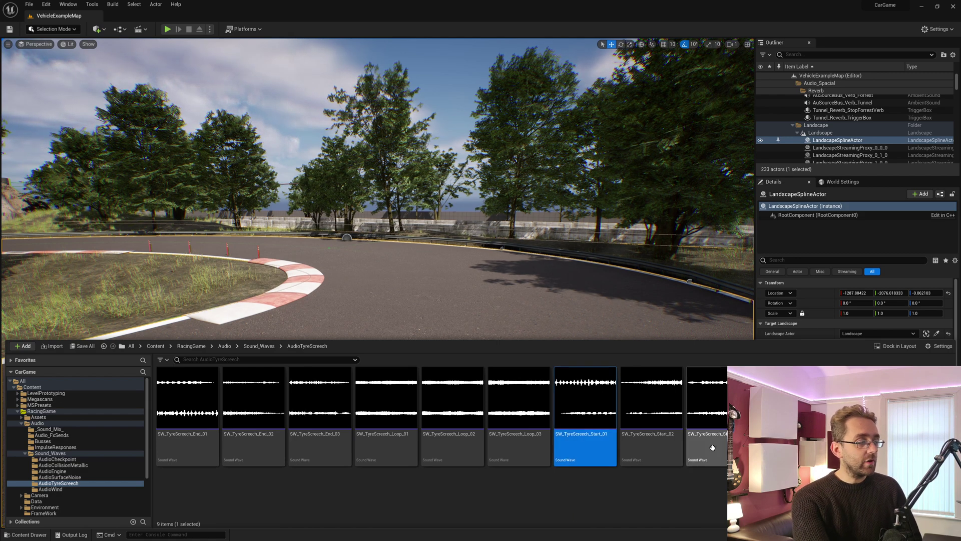
pyautogui.click(707, 446)
pyautogui.click(371, 453)
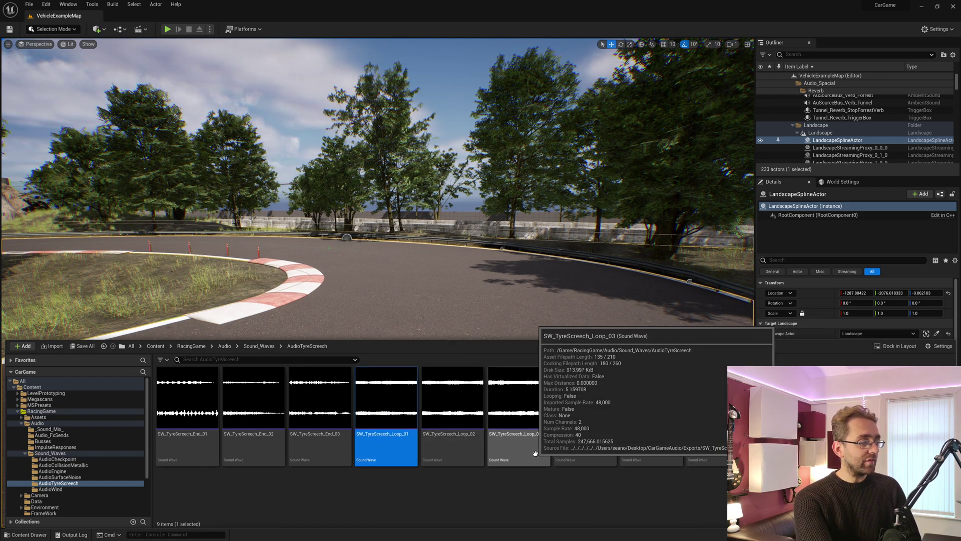
pyautogui.click(540, 448)
pyautogui.click(200, 451)
pyautogui.click(320, 451)
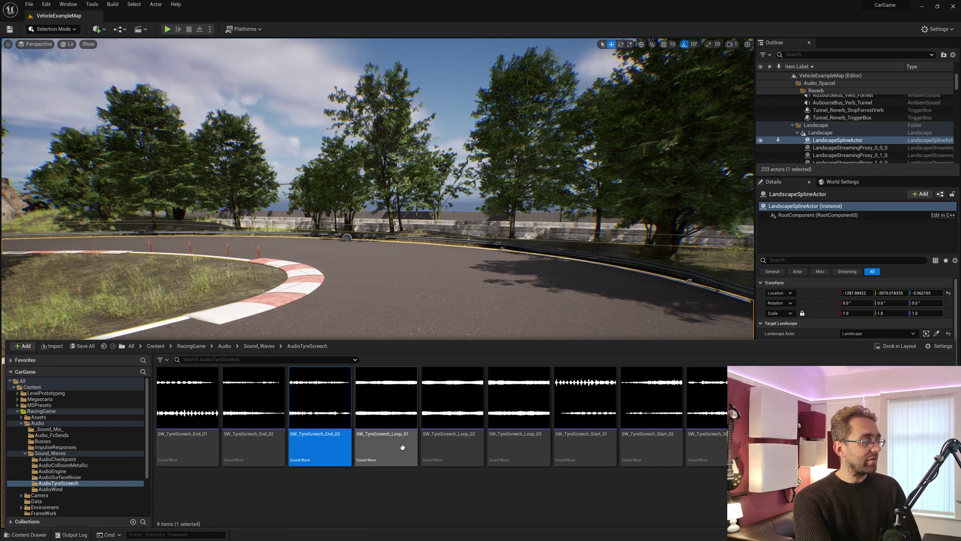
pyautogui.click(399, 447)
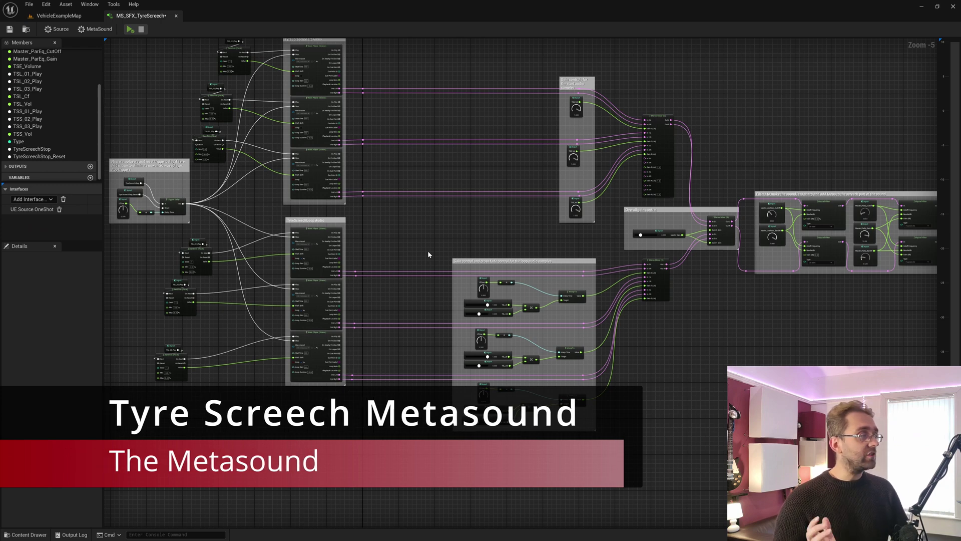
# Examine the tyre screech start chain of MS_SFX_TyreScreech, from its trigger inputs through the wave players to the mixer.
pyautogui.moveTo(445, 117); pyautogui.dragTo(443, 146, button='right')
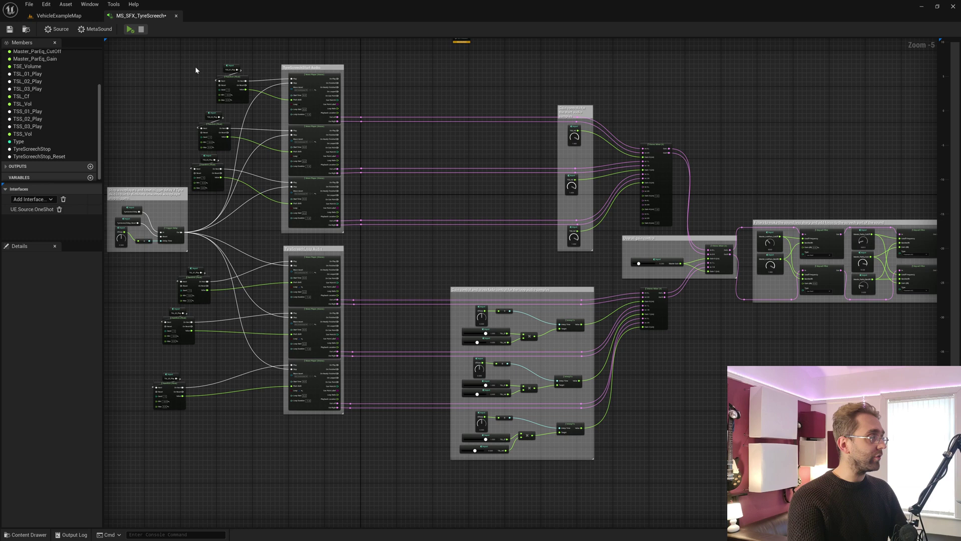
pyautogui.moveTo(198, 67); pyautogui.dragTo(655, 233)
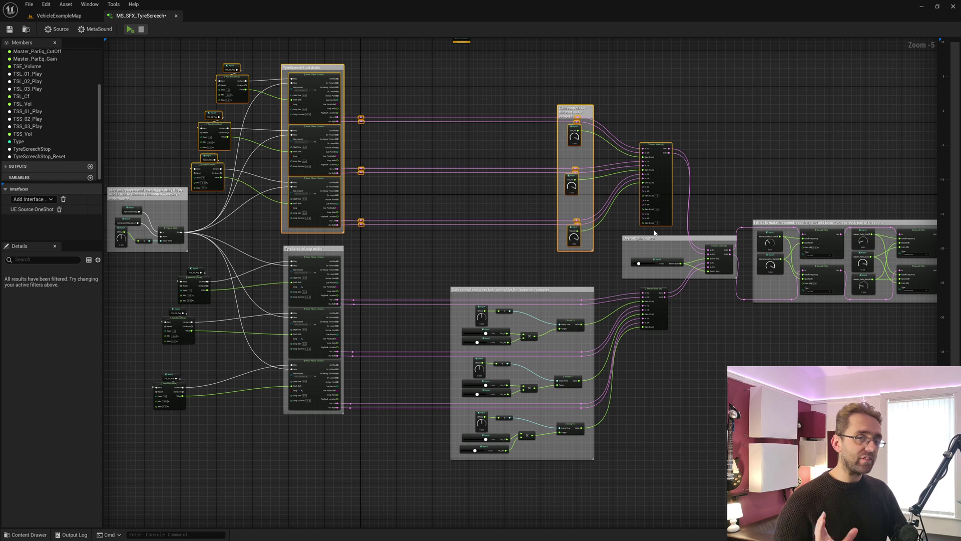
pyautogui.click(272, 102)
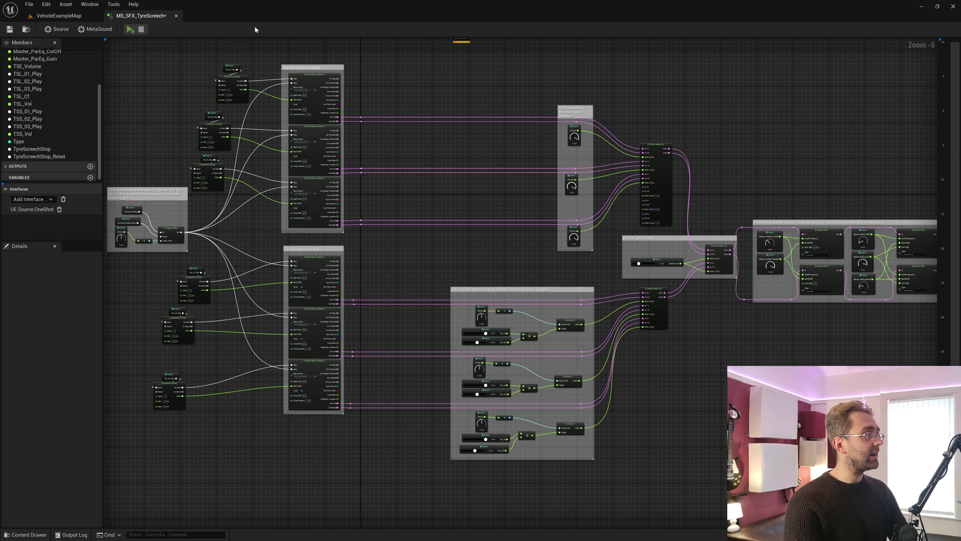
pyautogui.click(317, 108)
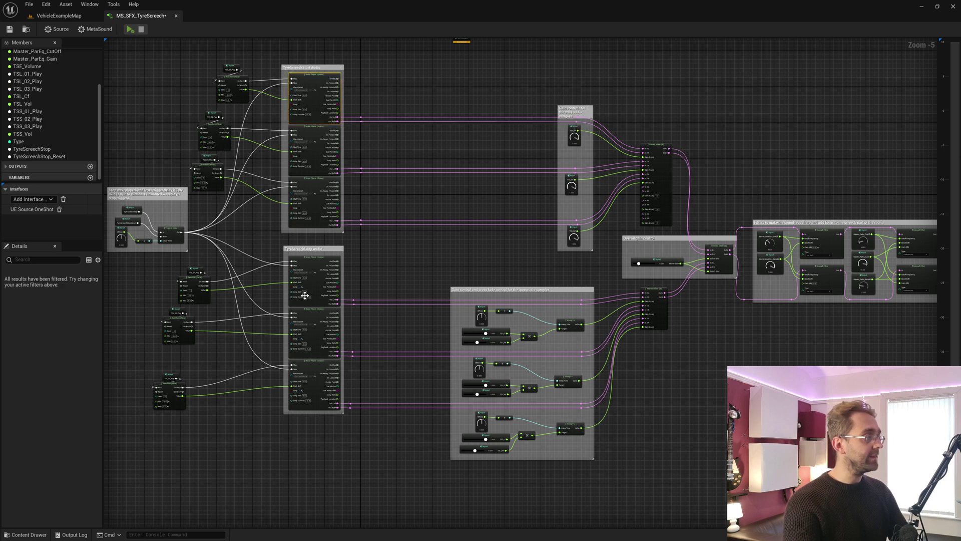
# Examine the tyre screech loop chain through its gain and crossfade section, and the first start and loop wave players.
pyautogui.moveTo(247, 351); pyautogui.dragTo(257, 337, button='right')
pyautogui.moveTo(179, 410); pyautogui.dragTo(592, 268)
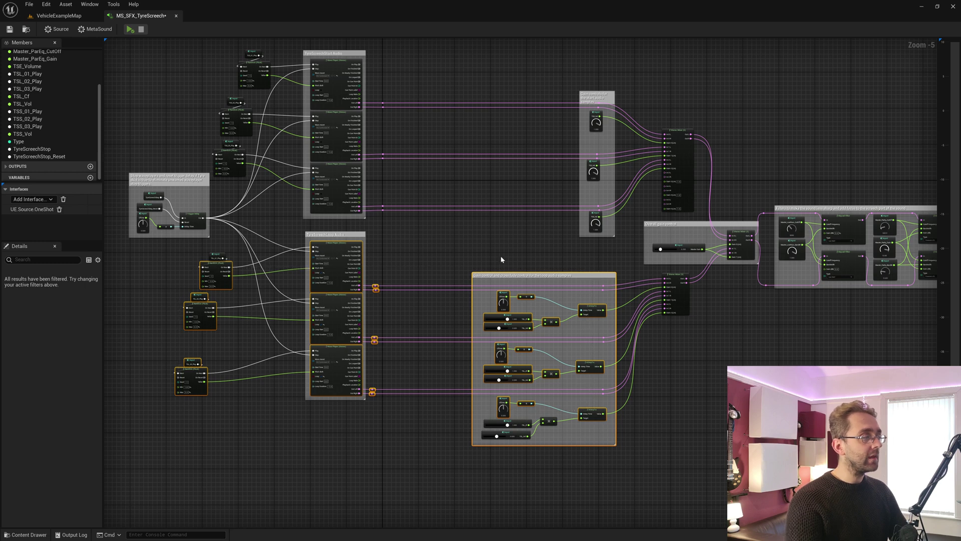
pyautogui.click(448, 264)
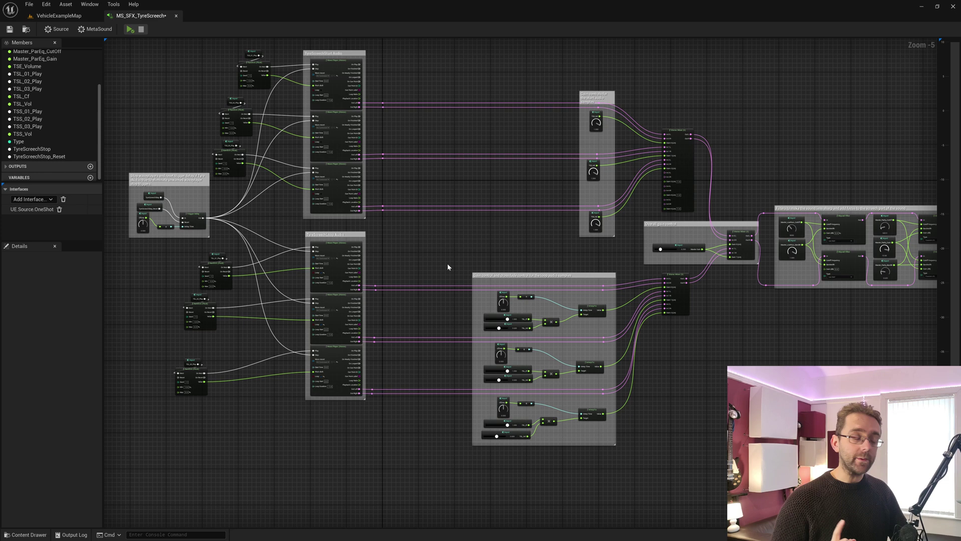
pyautogui.click(330, 63)
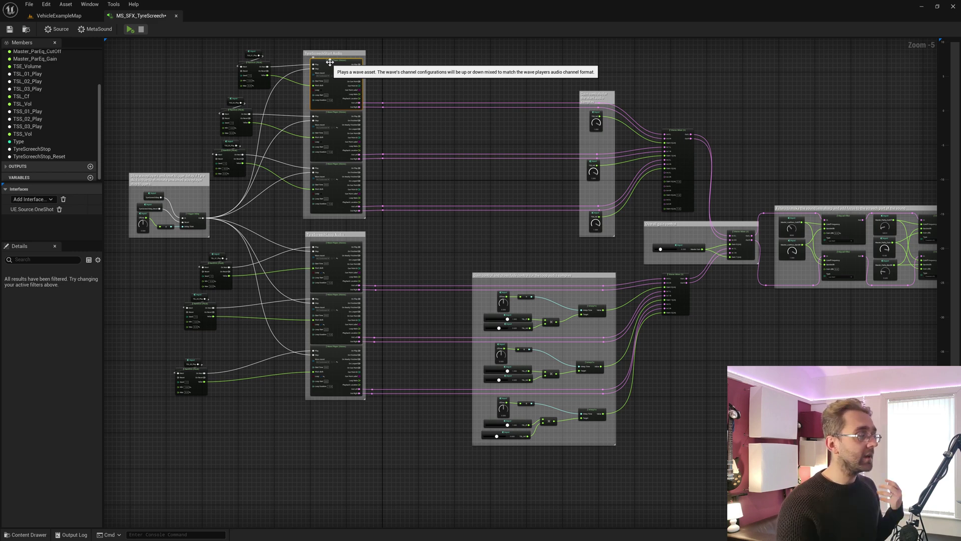
pyautogui.click(339, 249)
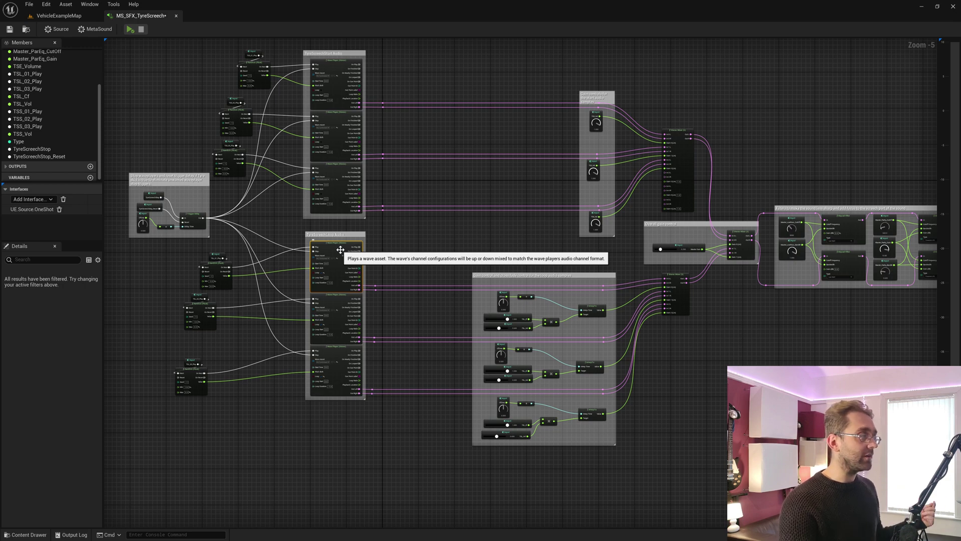
# Preview the MetaSound and fire the TSS_01_Play trigger to audition the first start screech.
pyautogui.moveTo(257, 245); pyautogui.dragTo(303, 260, button='right')
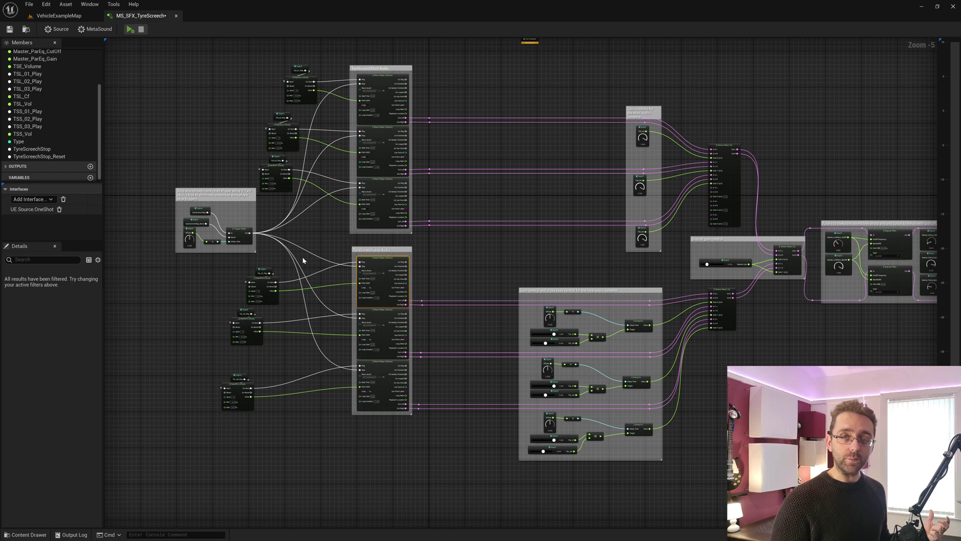
pyautogui.click(303, 260)
pyautogui.scroll(2, 299, 245)
pyautogui.moveTo(294, 224); pyautogui.dragTo(520, 394, button='right')
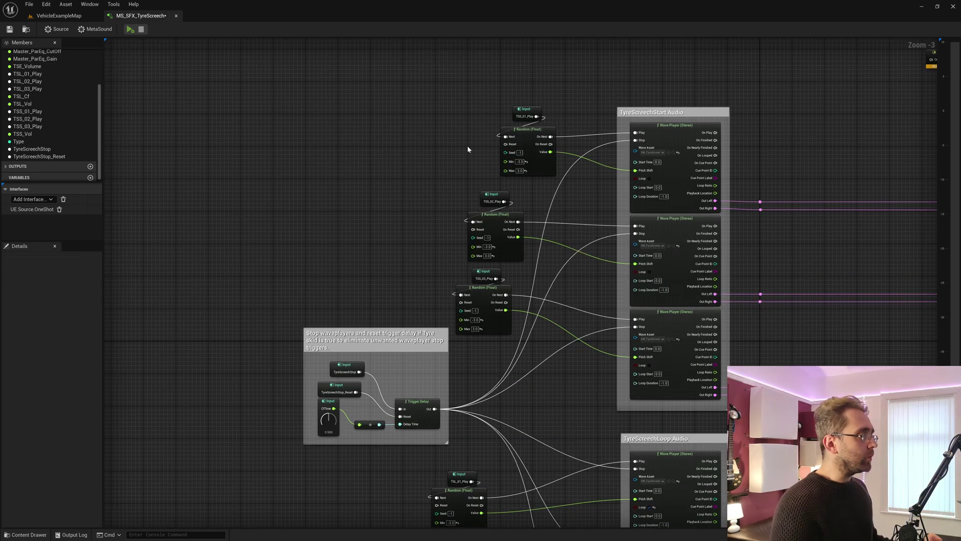
pyautogui.click(129, 29)
pyautogui.moveTo(440, 221); pyautogui.dragTo(372, 199, button='right')
pyautogui.click(446, 93)
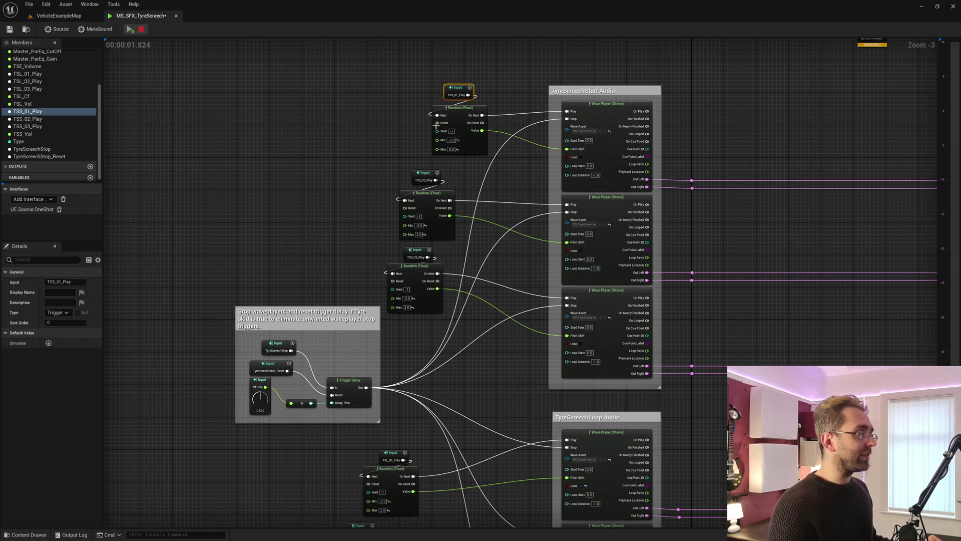
pyautogui.click(424, 176)
pyautogui.click(455, 91)
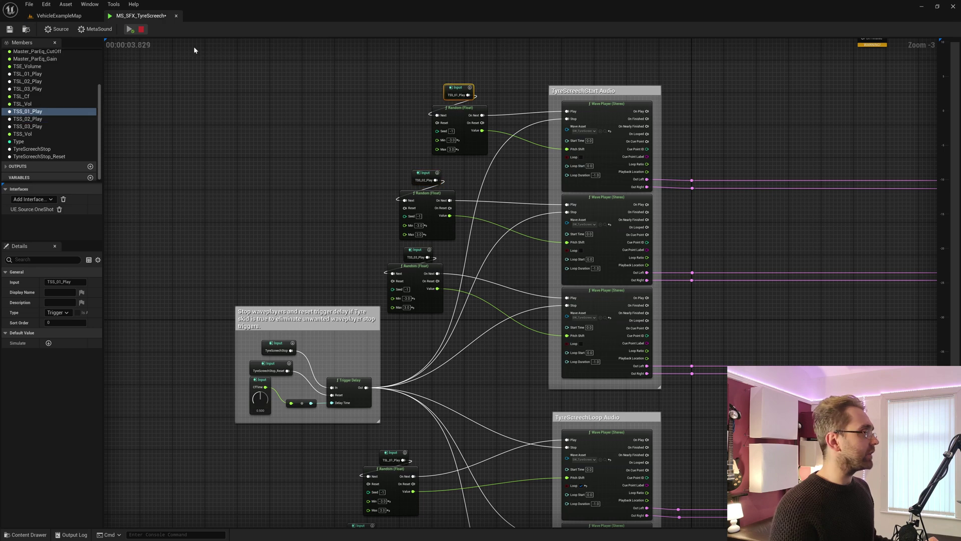
pyautogui.click(469, 87)
# Fire the TSL_01_Play trigger to audition the first looping screech, and stop the preview.
pyautogui.moveTo(509, 319); pyautogui.dragTo(482, 214, button='right')
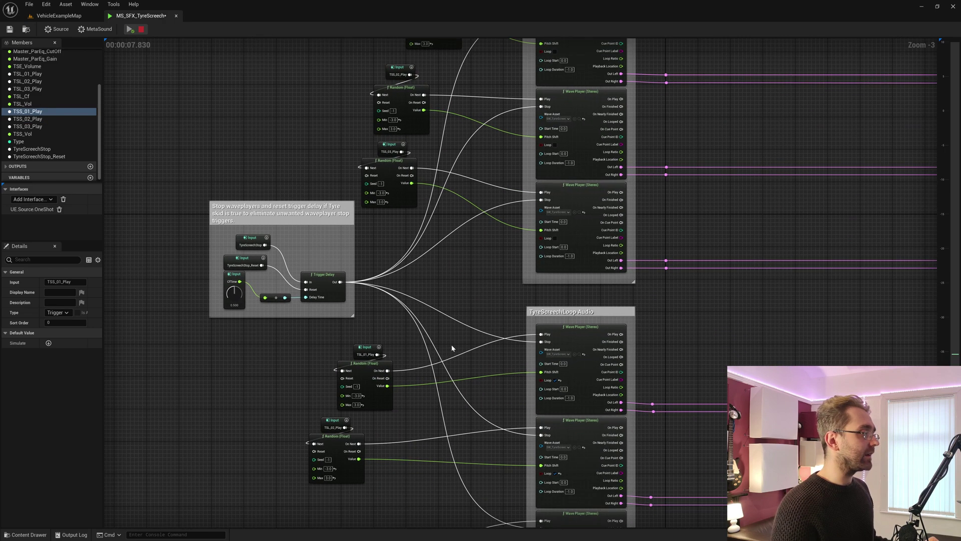
pyautogui.moveTo(451, 344); pyautogui.dragTo(466, 272, button='right')
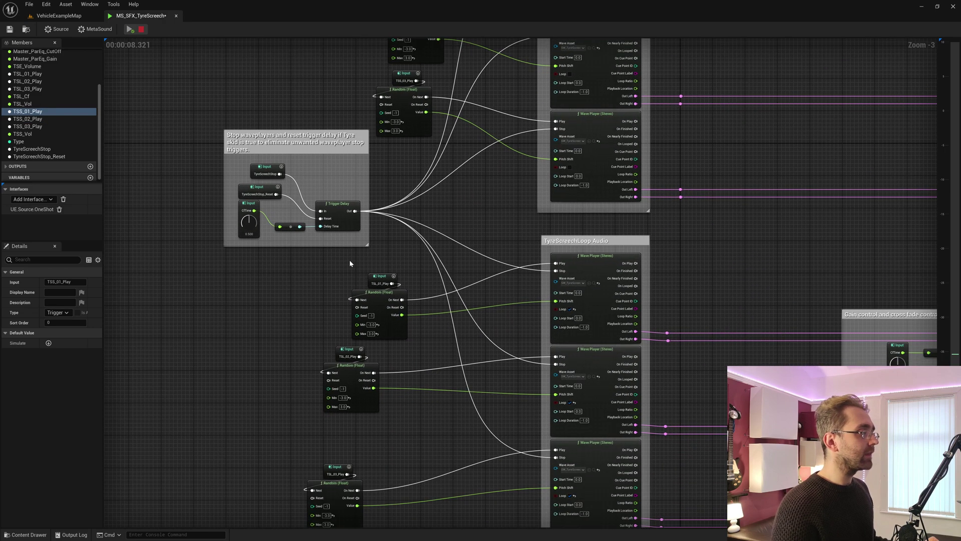
pyautogui.click(395, 276)
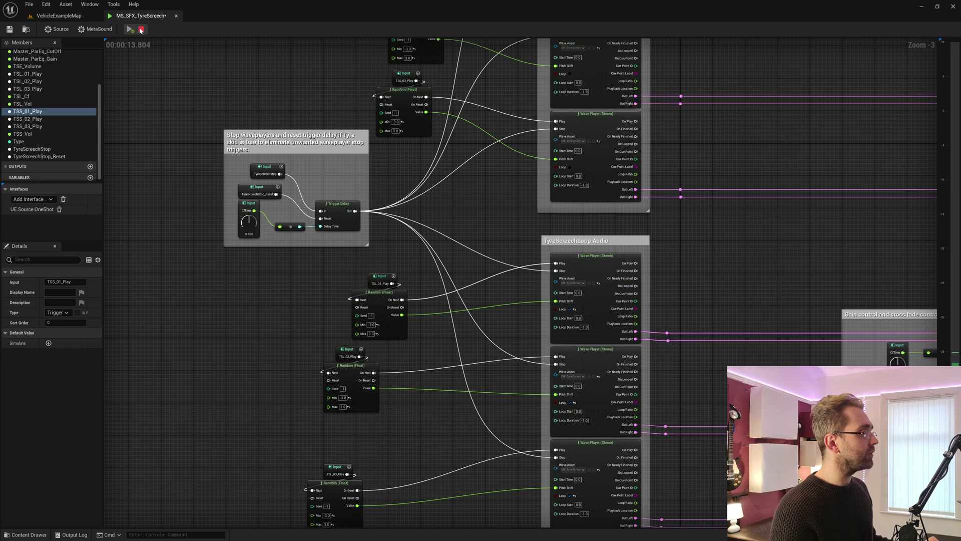
# Highlight the three wave players in the TyreScreechStart Audio group and those in the TyreScreechLoop Audio group.
pyautogui.scroll(-3, 476, 278)
pyautogui.scroll(3, 564, 172)
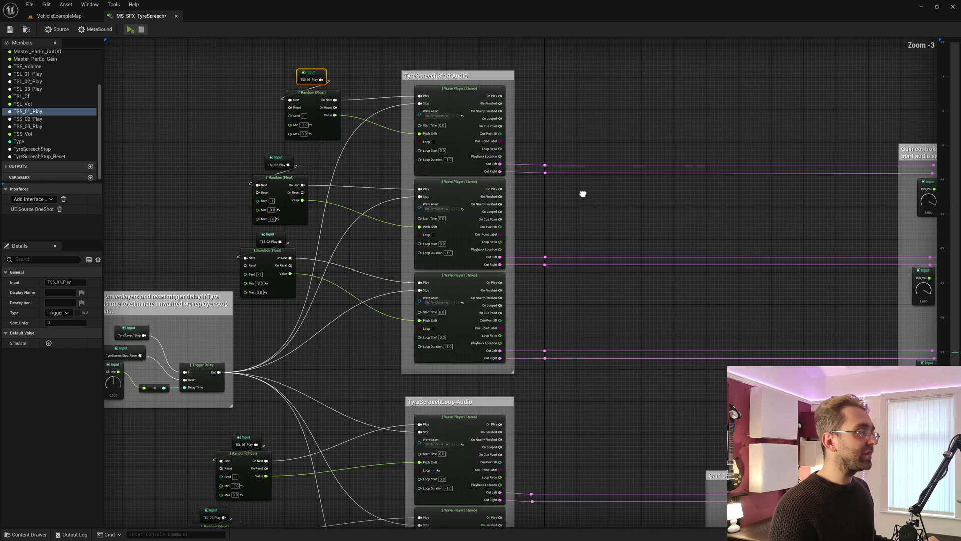
pyautogui.moveTo(379, 144); pyautogui.dragTo(521, 314)
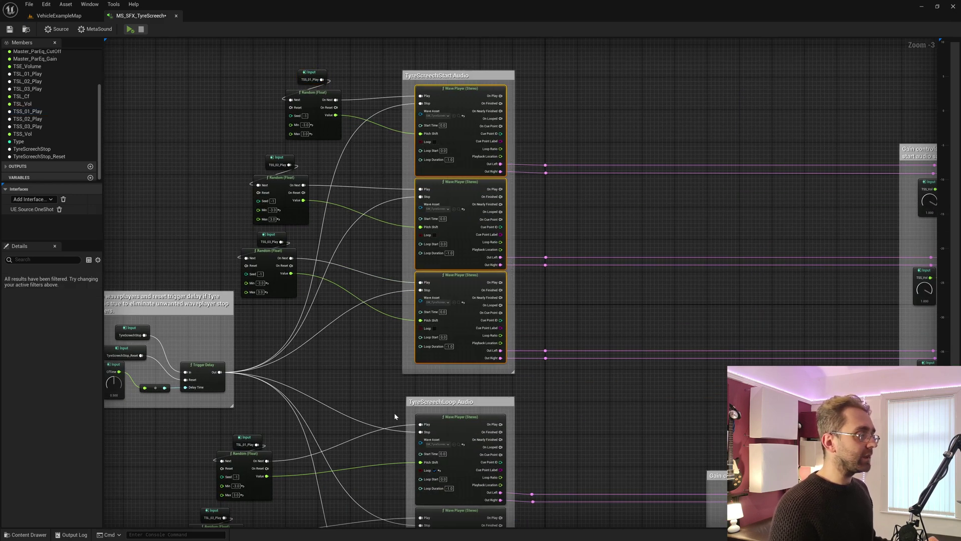
pyautogui.moveTo(394, 413); pyautogui.dragTo(382, 214, button='right')
pyautogui.moveTo(385, 278); pyautogui.dragTo(449, 491)
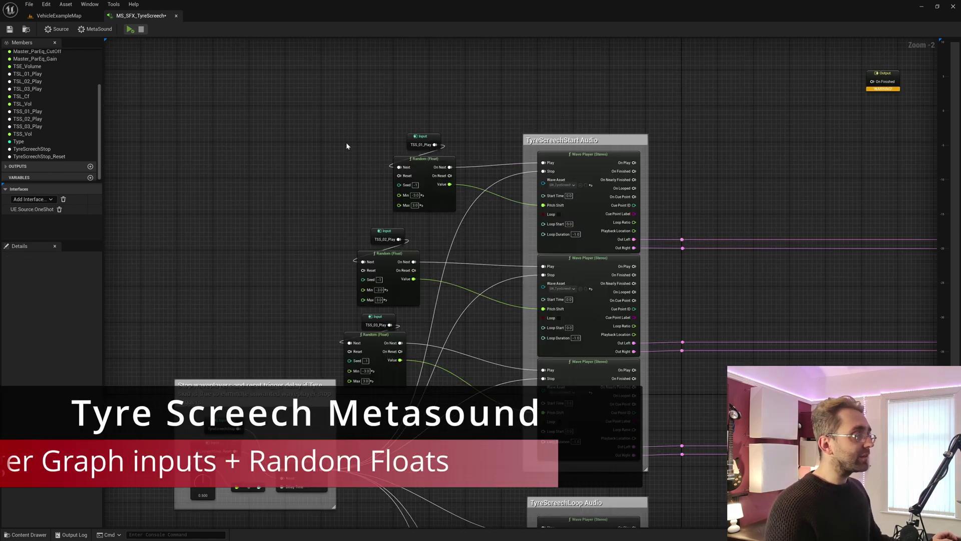
# Inspect the TSS_01_Play, TSS_02_Play and TSS_03_Play trigger inputs that feed the start wave players.
pyautogui.click(423, 142)
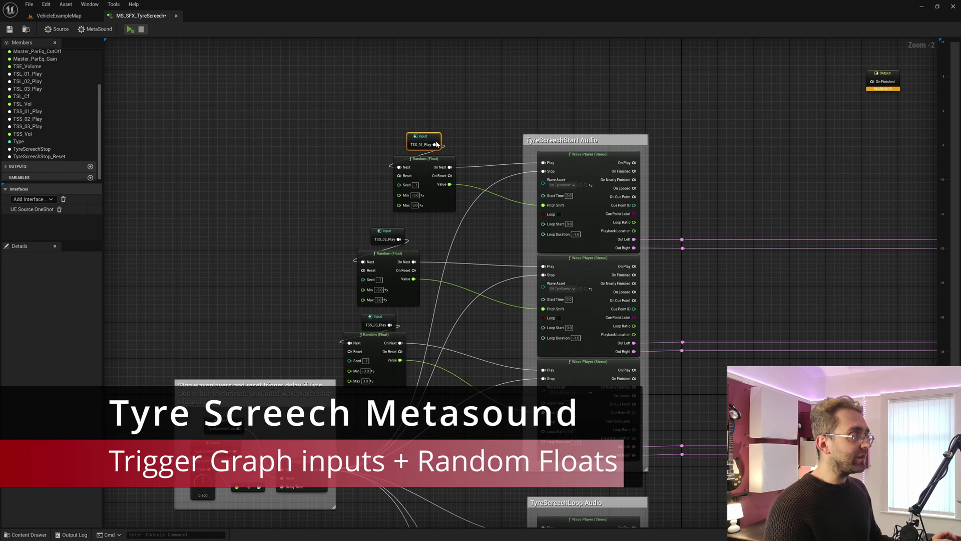
pyautogui.click(386, 238)
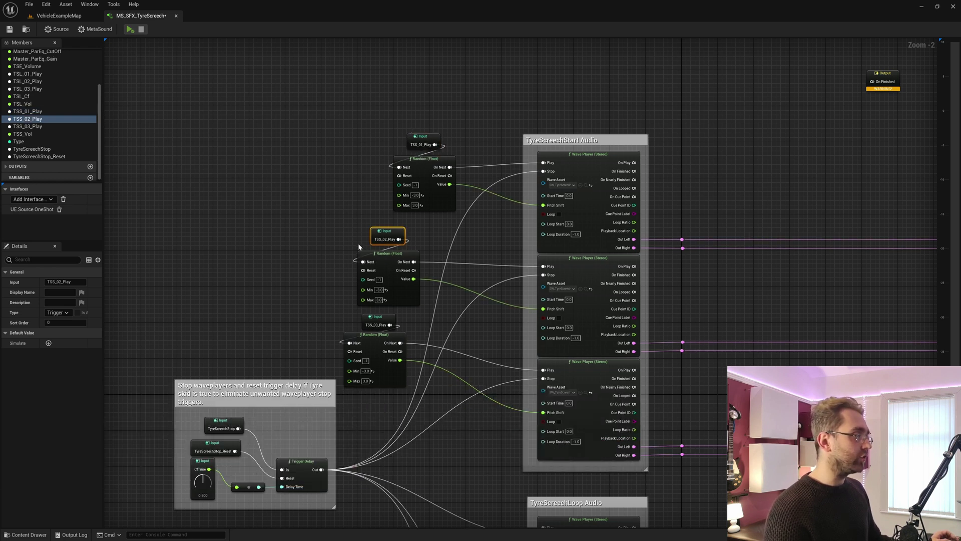
pyautogui.click(376, 321)
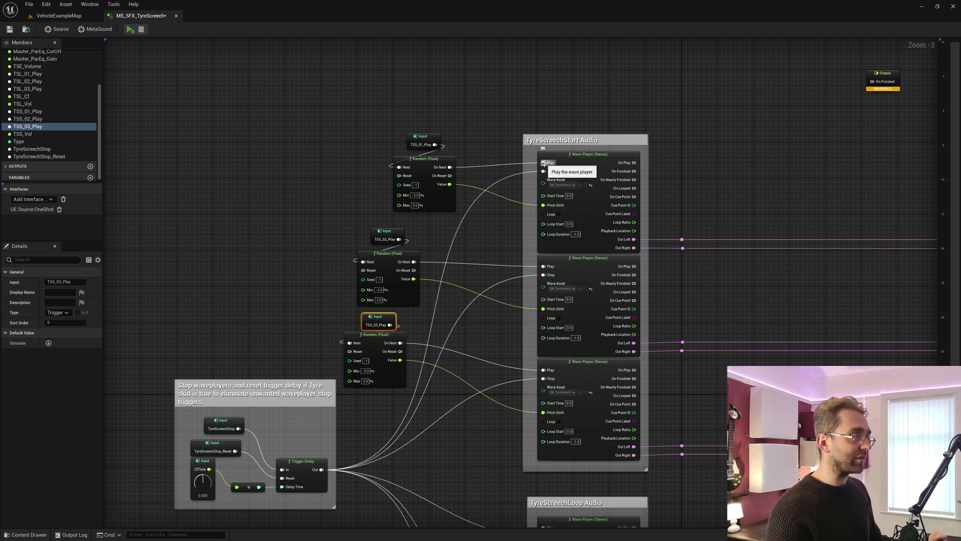
pyautogui.click(423, 138)
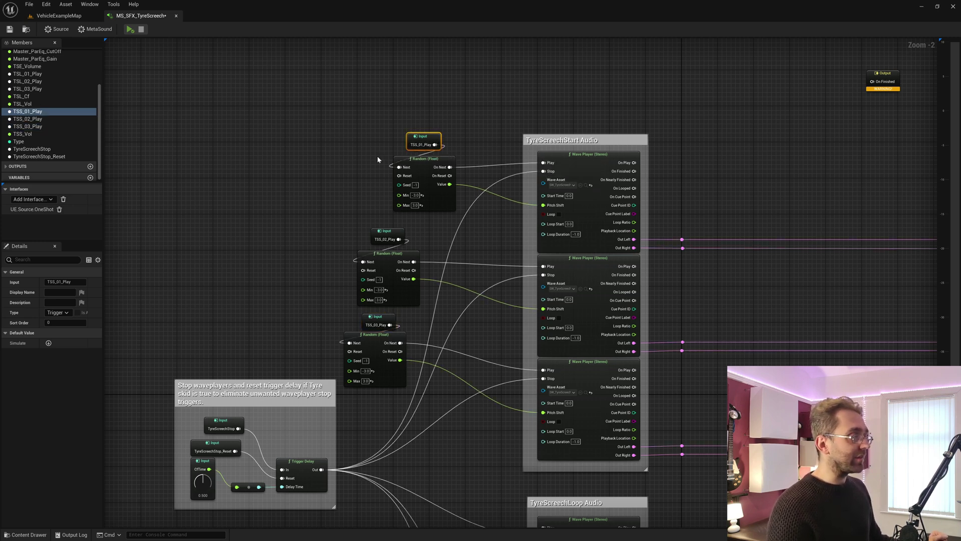
pyautogui.click(387, 231)
pyautogui.click(382, 317)
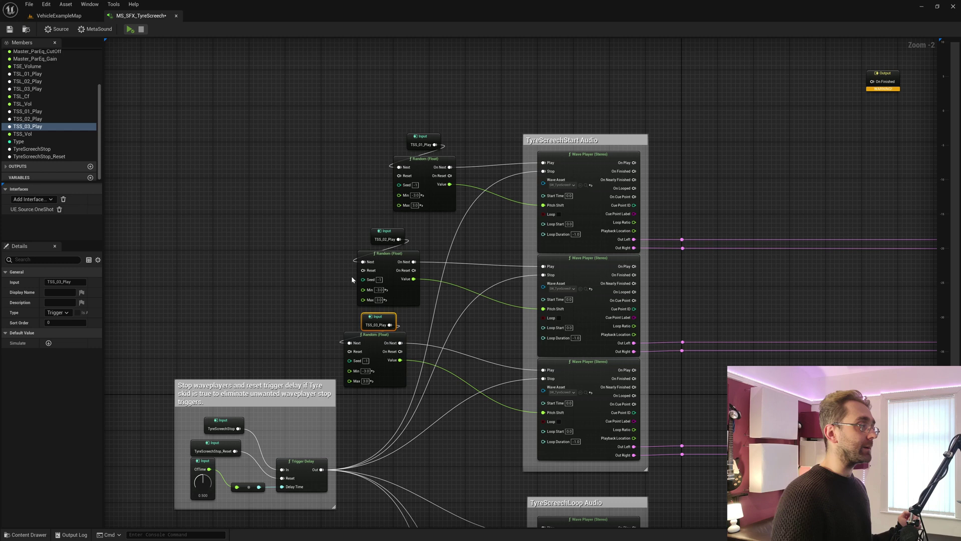
pyautogui.click(424, 133)
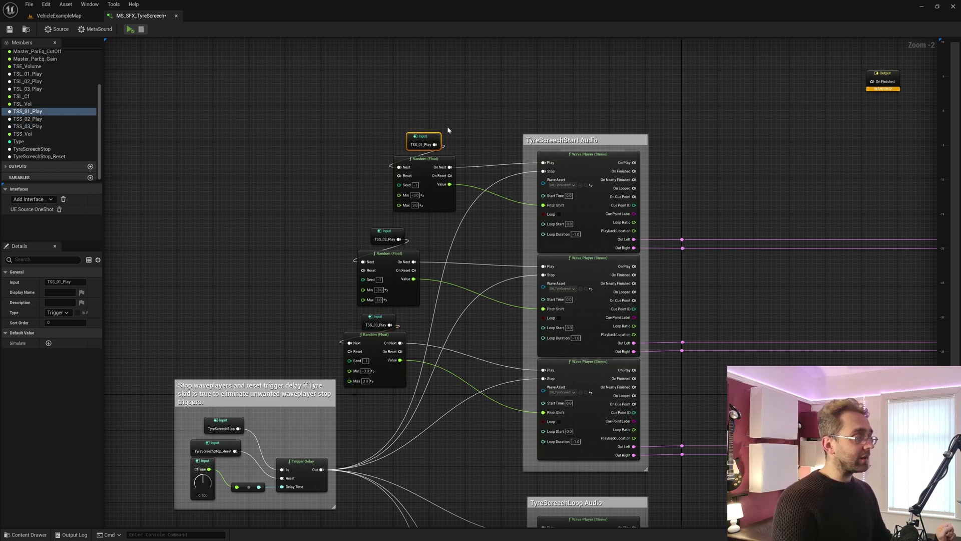
# Examine the Min and Max values of the Random (Float) node that drives the first start wave player's pitch shift.
pyautogui.click(419, 162)
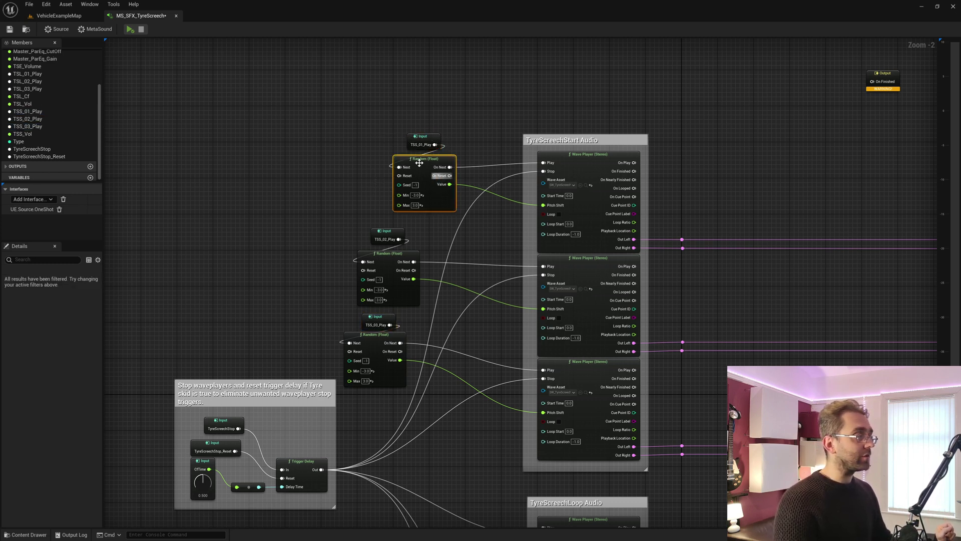
pyautogui.click(415, 195)
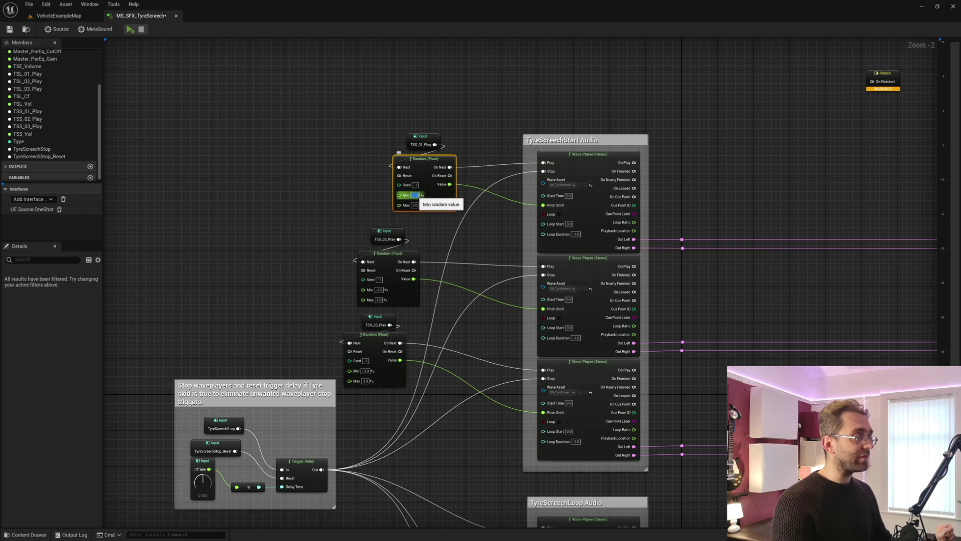
pyautogui.click(415, 205)
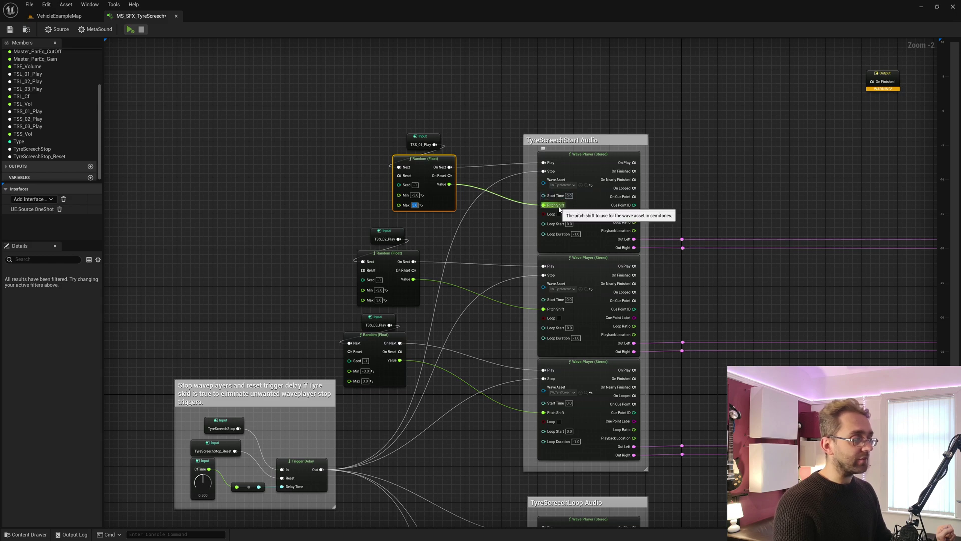
pyautogui.scroll(-4, 560, 209)
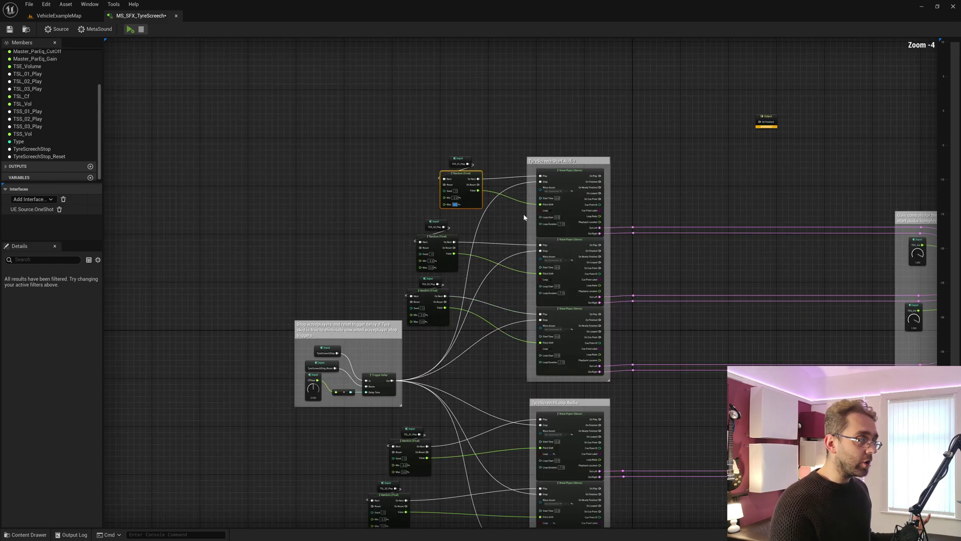
# Compare the wave players in the TyreScreechStart Audio group with those in the TyreScreechLoop Audio group by highlighting each set.
pyautogui.moveTo(538, 242); pyautogui.dragTo(548, 255)
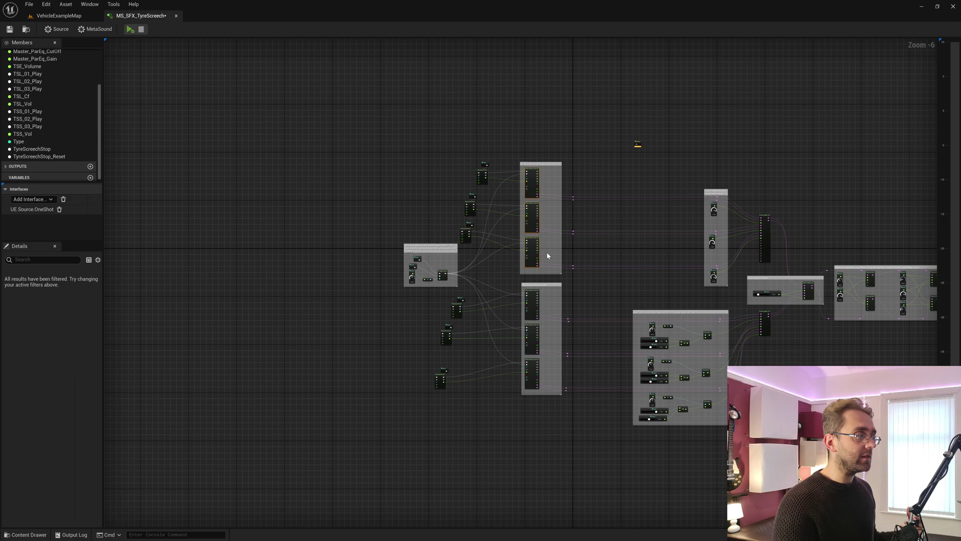
pyautogui.moveTo(514, 312); pyautogui.dragTo(547, 384)
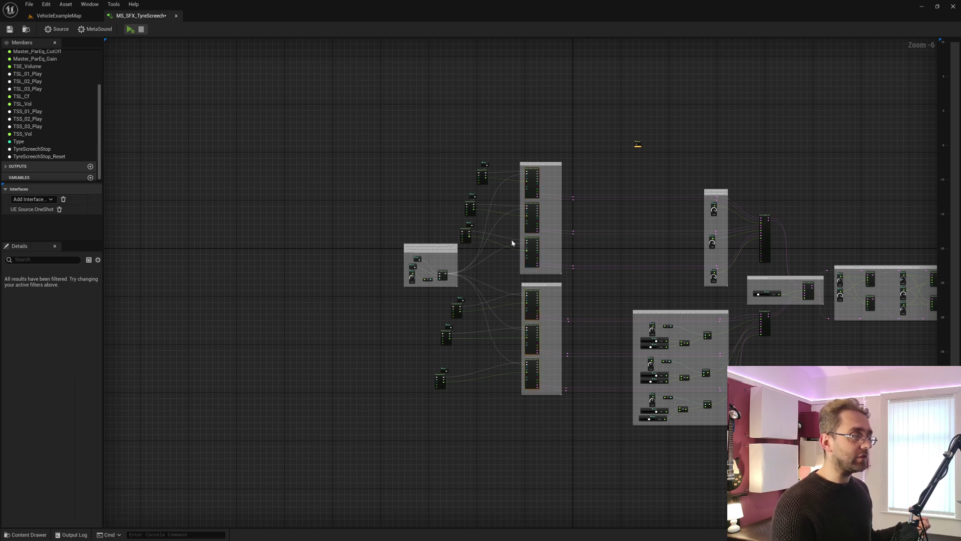
pyautogui.scroll(3, 525, 335)
pyautogui.moveTo(476, 167); pyautogui.dragTo(482, 365, button='right')
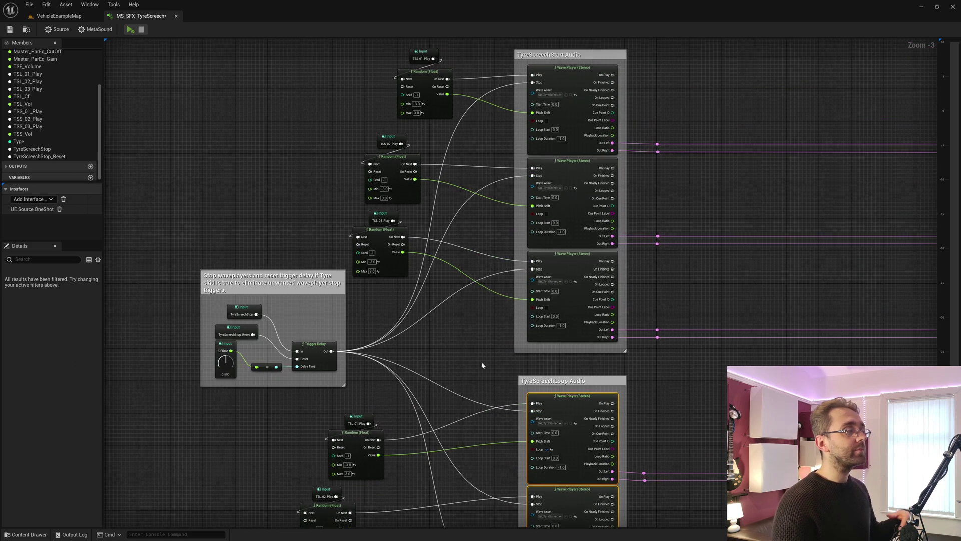
pyautogui.moveTo(480, 254); pyautogui.dragTo(495, 344, button='right')
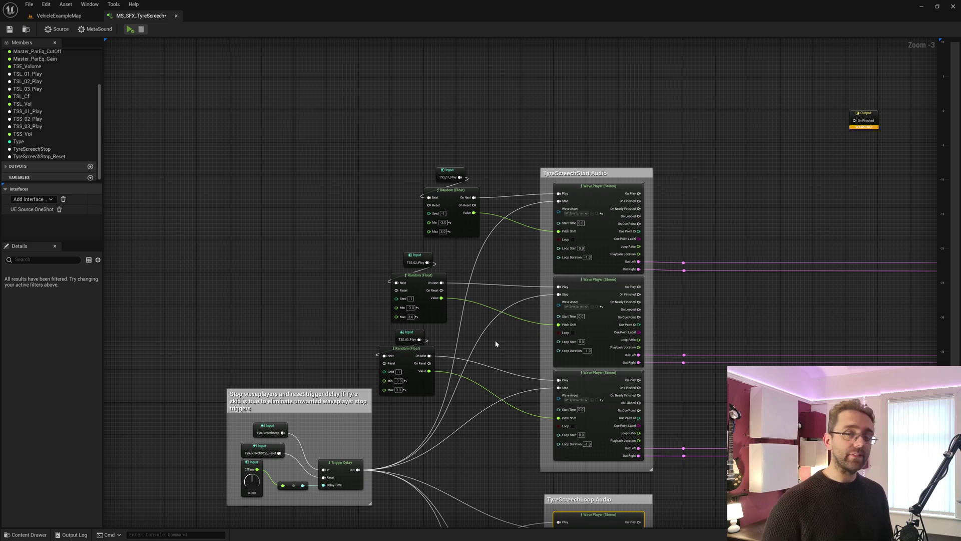
# Inspect the TSL_01_Play trigger input and its connection to the first wave player in the TyreScreechLoop Audio group.
pyautogui.scroll(1, 494, 341)
pyautogui.moveTo(495, 341); pyautogui.dragTo(510, 158, button='right')
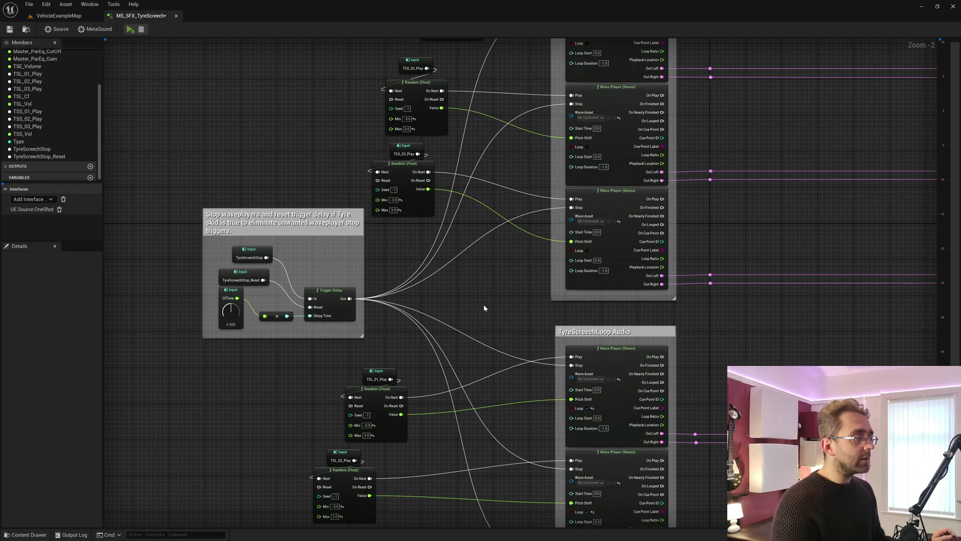
pyautogui.moveTo(483, 306); pyautogui.dragTo(501, 188, button='right')
pyautogui.moveTo(462, 343); pyautogui.dragTo(494, 202, button='right')
pyautogui.moveTo(457, 279); pyautogui.dragTo(451, 312, button='right')
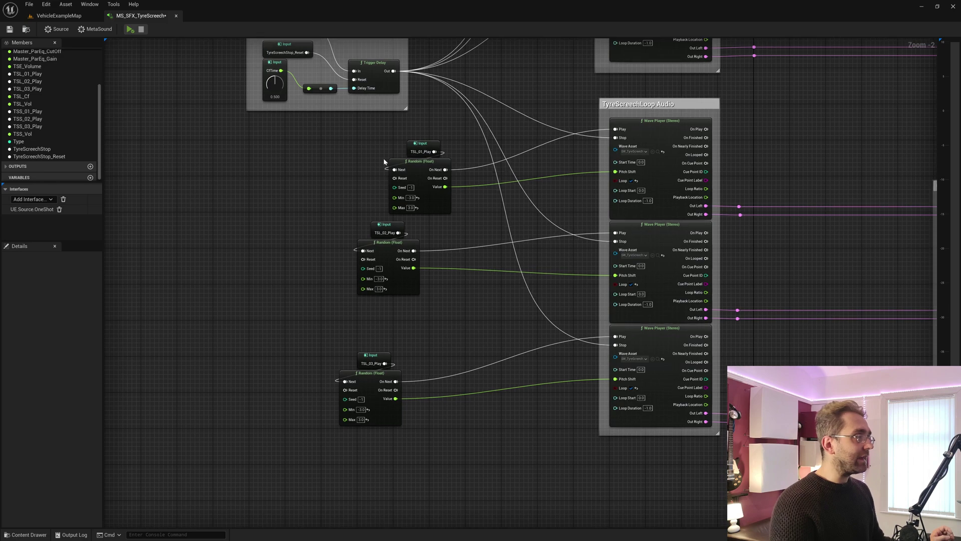
pyautogui.click(420, 144)
pyautogui.moveTo(419, 139); pyautogui.dragTo(403, 357, button='right')
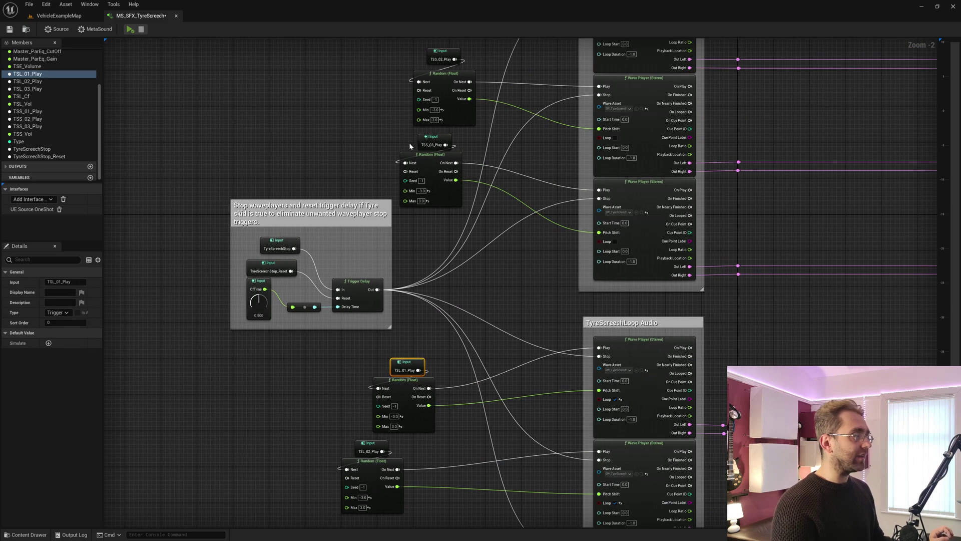
pyautogui.click(420, 144)
pyautogui.moveTo(437, 328); pyautogui.dragTo(437, 292, button='right')
pyautogui.click(406, 273)
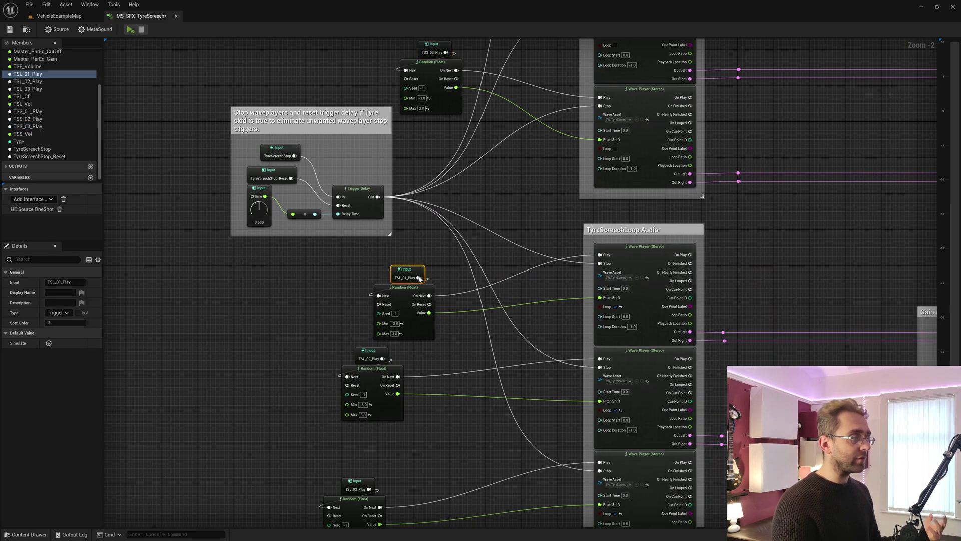
pyautogui.moveTo(446, 350); pyautogui.dragTo(385, 208, button='right')
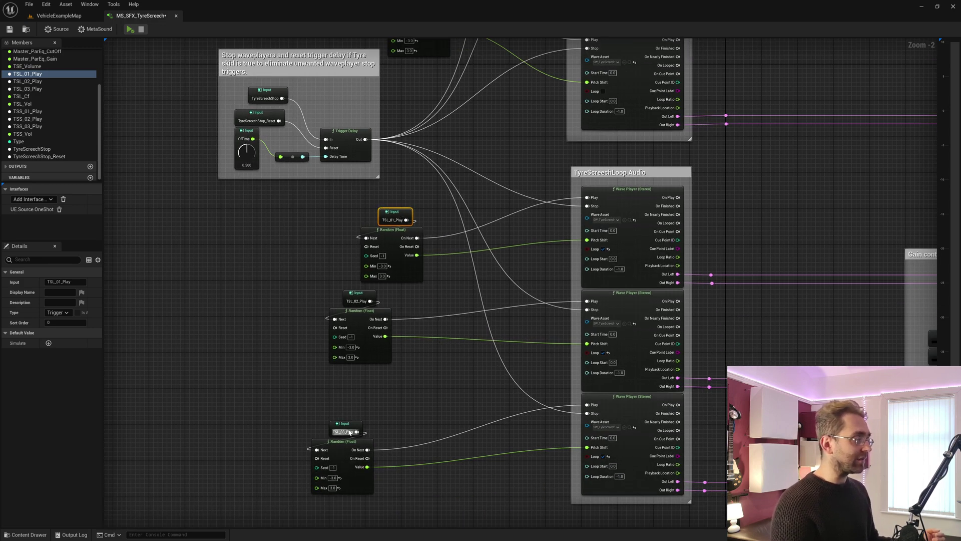
# Highlight each of the three Random (Float) nodes that drive the loop wave players' pitch shift.
pyautogui.moveTo(472, 359); pyautogui.dragTo(445, 374, button='right')
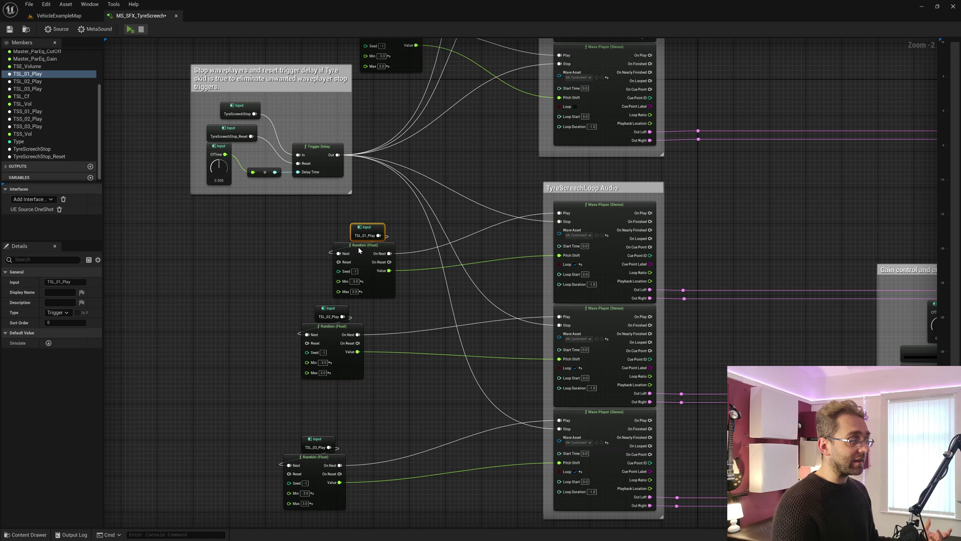
pyautogui.moveTo(308, 283); pyautogui.dragTo(358, 254)
pyautogui.moveTo(278, 373); pyautogui.dragTo(321, 343)
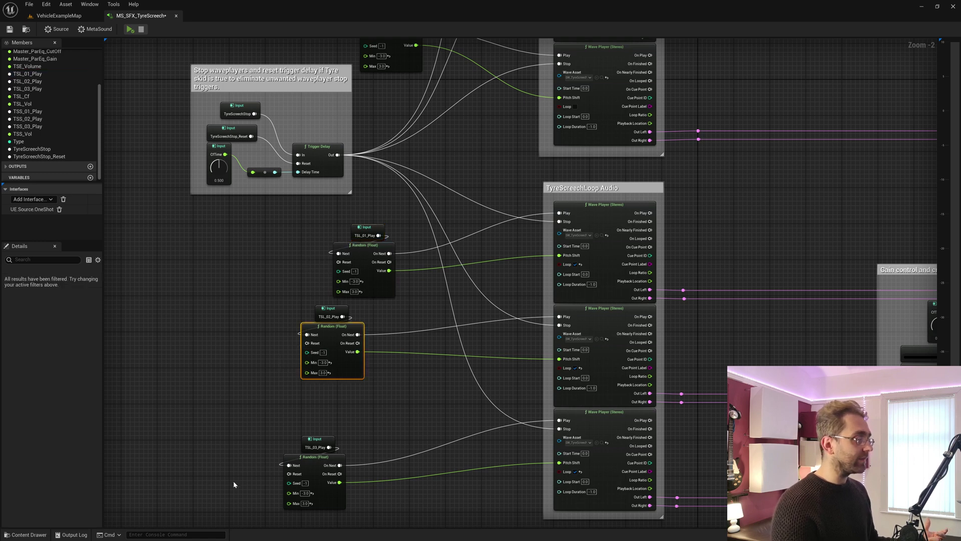
pyautogui.moveTo(256, 502); pyautogui.dragTo(321, 465)
pyautogui.moveTo(505, 324); pyautogui.dragTo(440, 311, button='right')
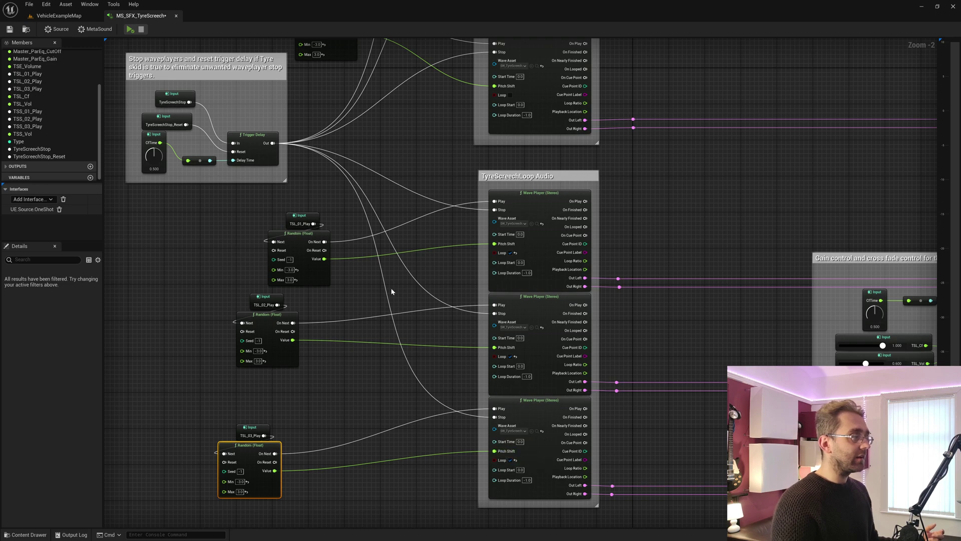
# Inspect the TSL_01_Play, TSL_02_Play and TSL_03_Play inputs and the Loop setting of the loop wave players.
pyautogui.moveTo(393, 292); pyautogui.dragTo(421, 242, button='right')
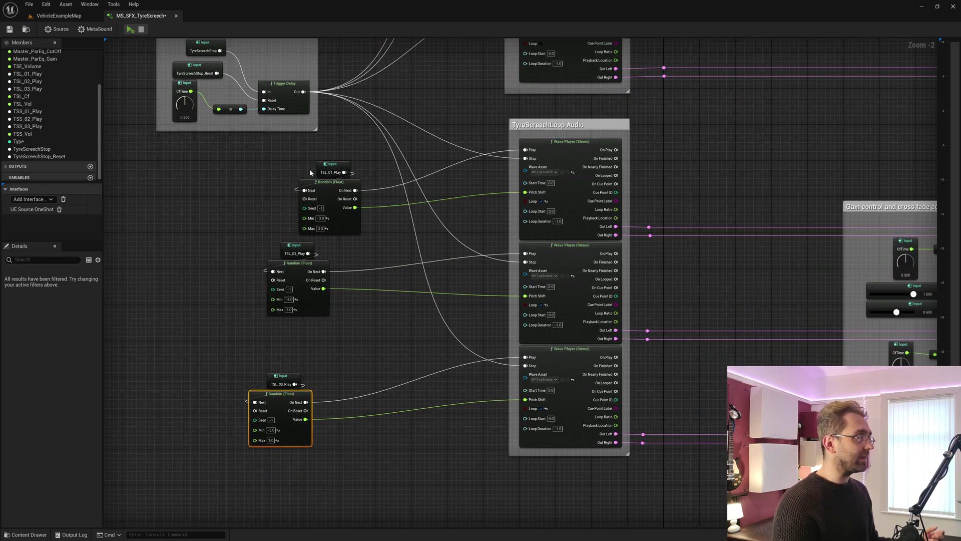
pyautogui.click(334, 167)
pyautogui.click(285, 248)
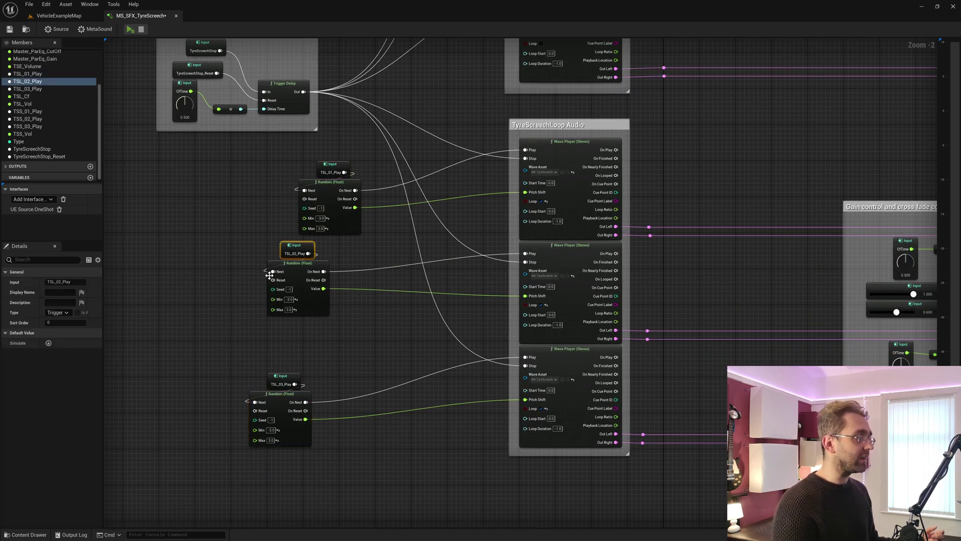
pyautogui.click(274, 377)
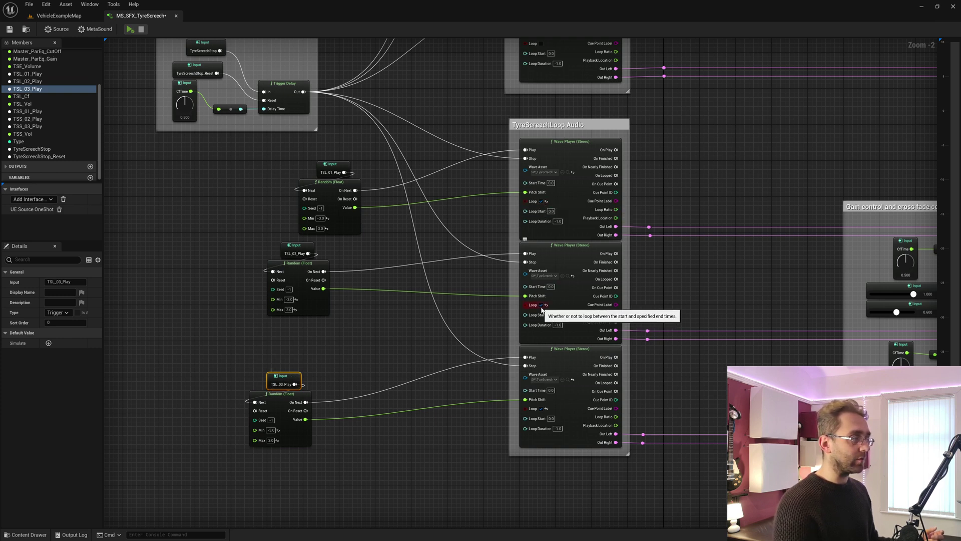
pyautogui.moveTo(479, 448); pyautogui.dragTo(578, 175)
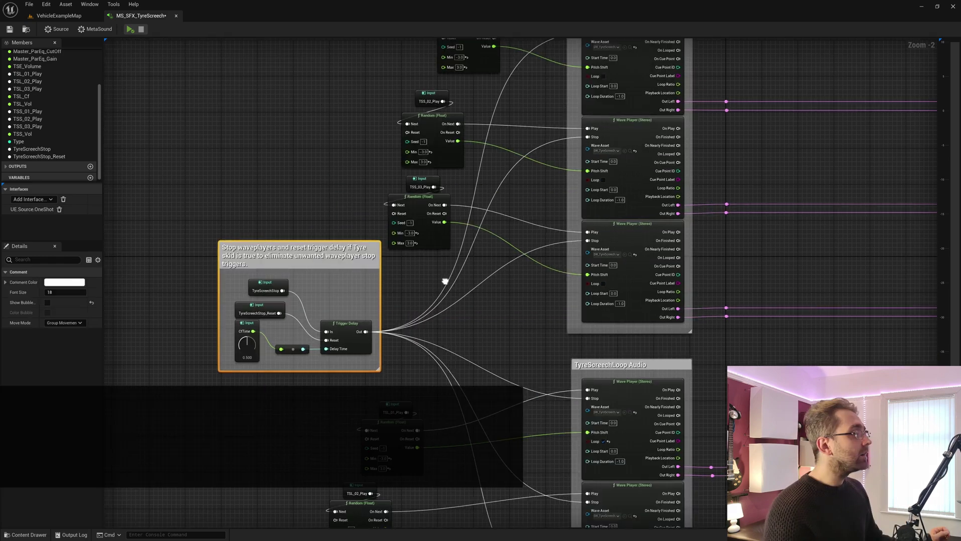
# Highlight the TyreScreechStop and TyreScreechStop_Reset inputs and the Trigger Delay node in the stop waveplayers comment group.
pyautogui.scroll(5, 450, 346)
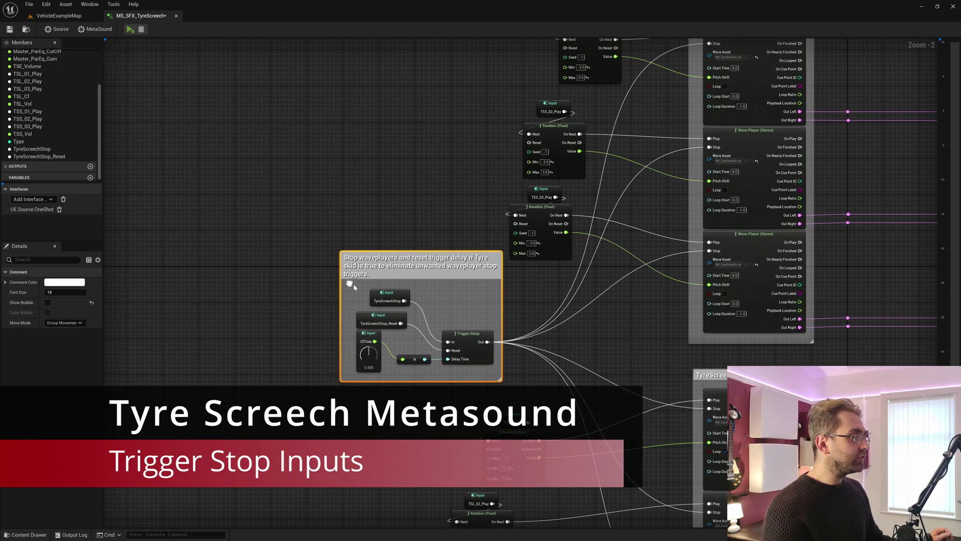
pyautogui.moveTo(451, 346); pyautogui.dragTo(461, 292, button='right')
pyautogui.moveTo(370, 241); pyautogui.dragTo(422, 281)
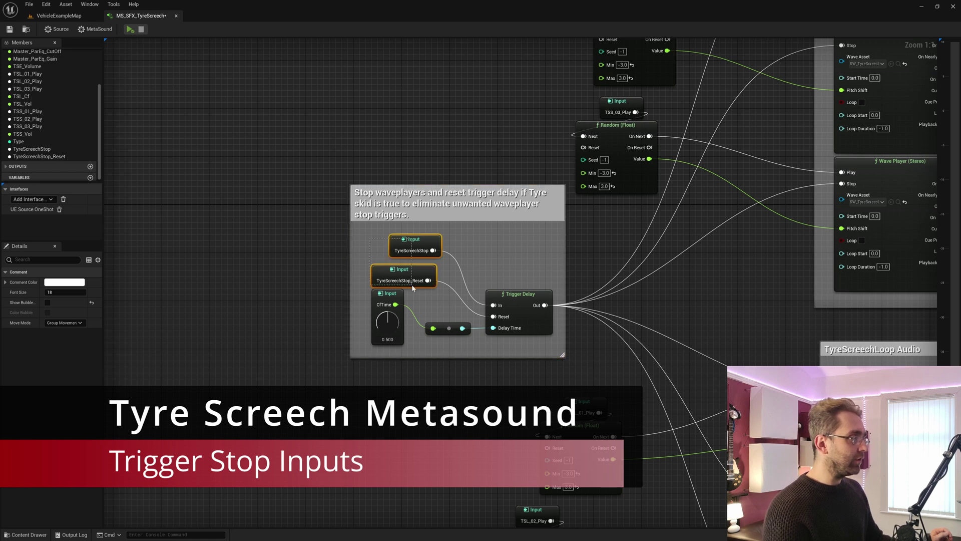
pyautogui.click(515, 298)
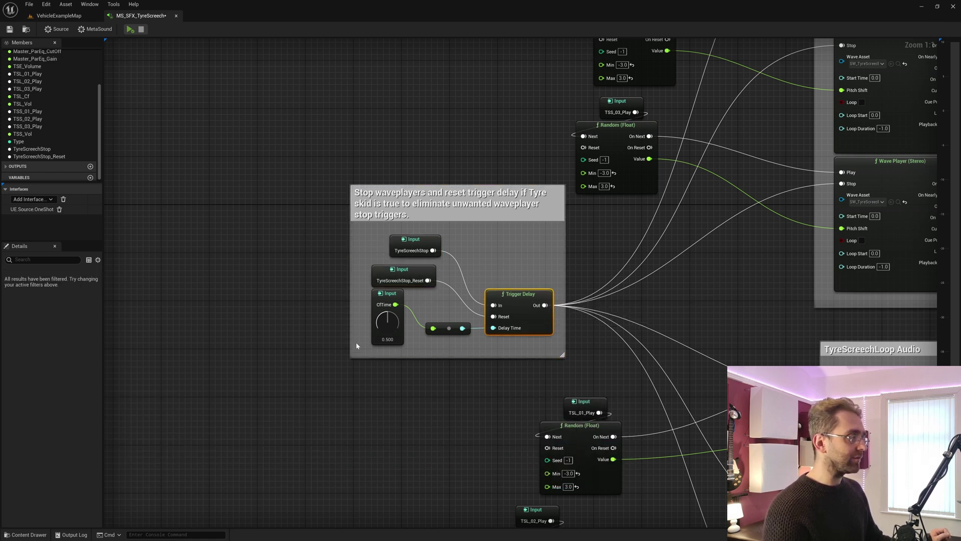
# Trace the CfTime input through its conversion node to the Trigger Delay's Delay Time.
pyautogui.click(381, 324)
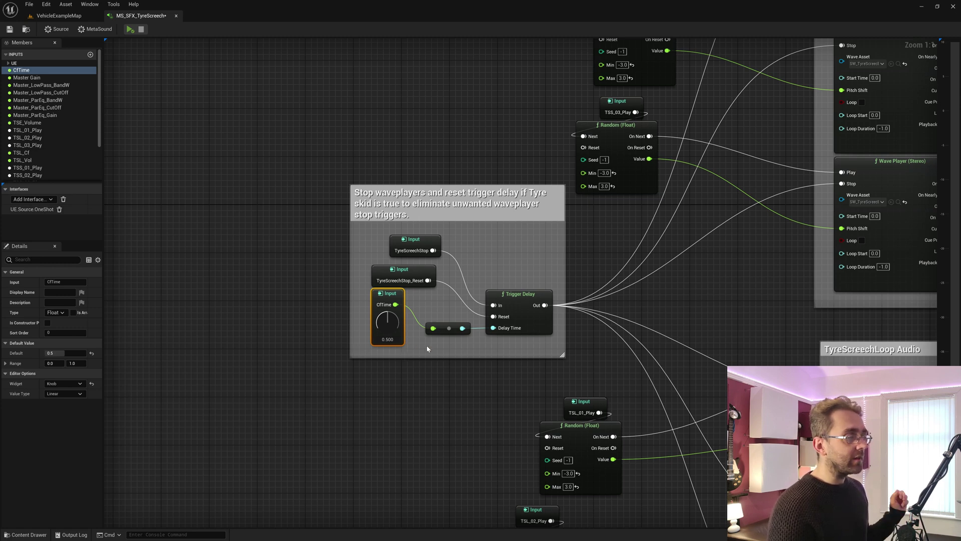
pyautogui.click(447, 328)
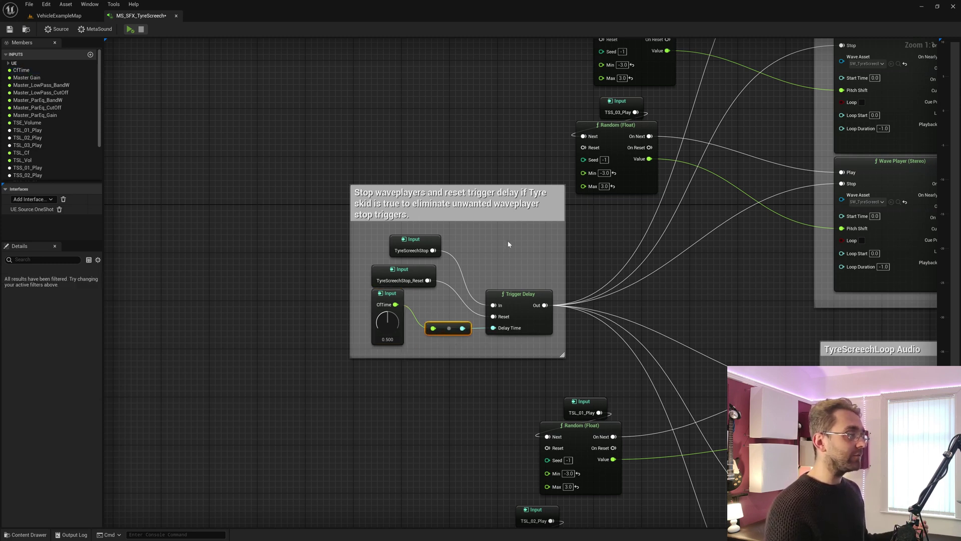
pyautogui.click(520, 307)
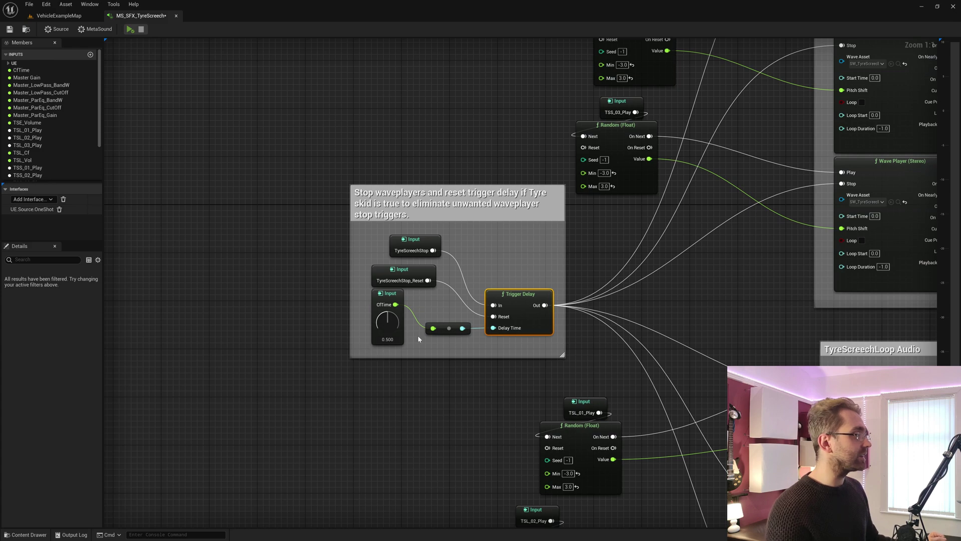
# Examine the CfTime inputs in the gain control and cross fade control group for the loop audio samples.
pyautogui.scroll(-7, 375, 311)
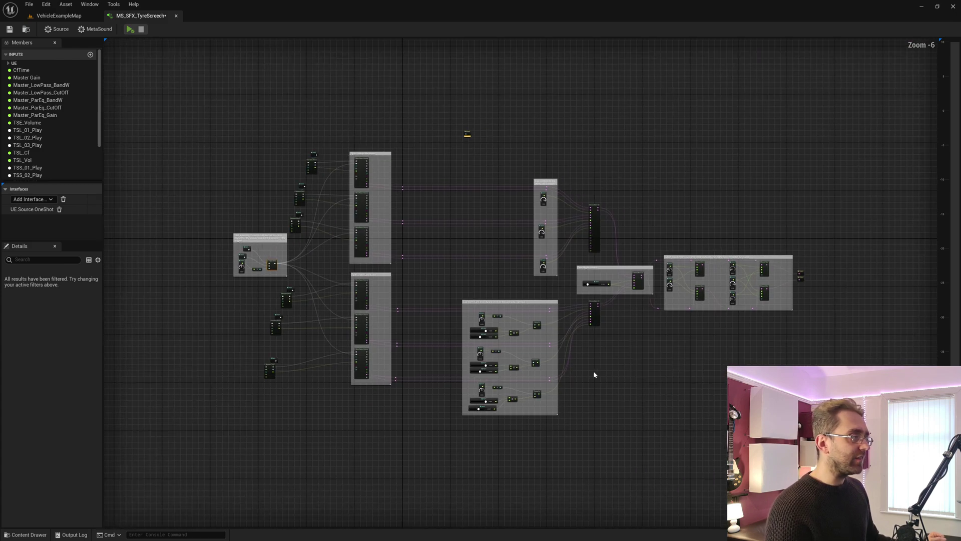
pyautogui.scroll(5, 594, 374)
pyautogui.moveTo(401, 289); pyautogui.dragTo(489, 330, button='right')
pyautogui.scroll(1, 489, 331)
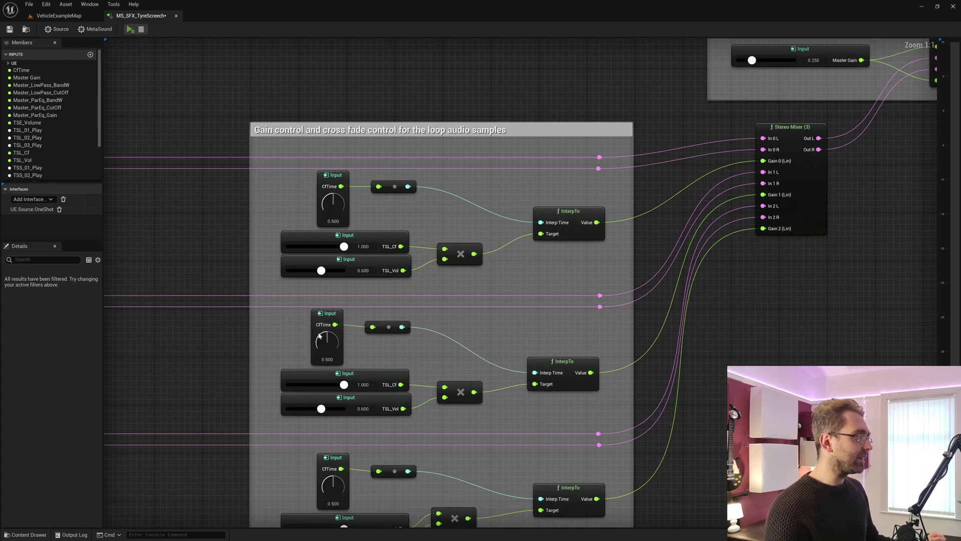
pyautogui.scroll(-3, 320, 337)
pyautogui.click(304, 204)
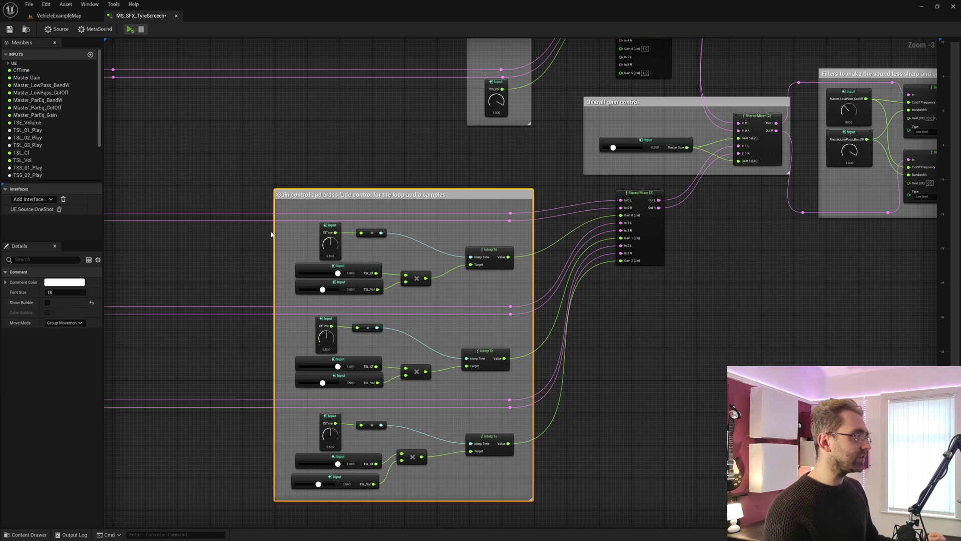
pyautogui.moveTo(271, 235); pyautogui.dragTo(361, 248, button='right')
pyautogui.click(712, 262)
# Return to the stop waveplayers comment group and inspect the TyreScreechStop trigger input.
pyautogui.scroll(-3, 397, 307)
pyautogui.moveTo(324, 283); pyautogui.dragTo(523, 335, button='right')
pyautogui.scroll(3, 395, 314)
pyautogui.moveTo(363, 292); pyautogui.dragTo(389, 369, button='right')
pyautogui.scroll(3, 387, 368)
pyautogui.moveTo(400, 285); pyautogui.dragTo(449, 350, button='right')
pyautogui.scroll(1, 449, 350)
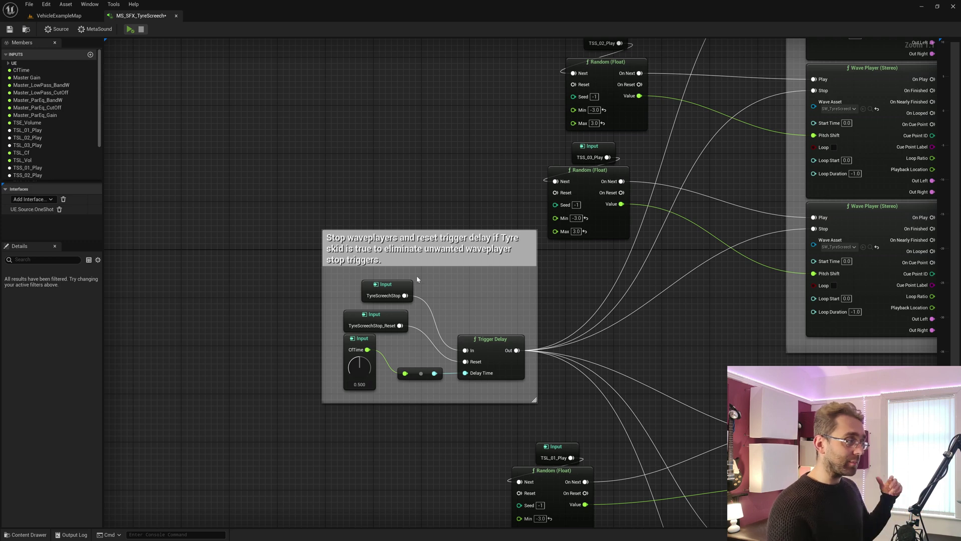
pyautogui.click(394, 292)
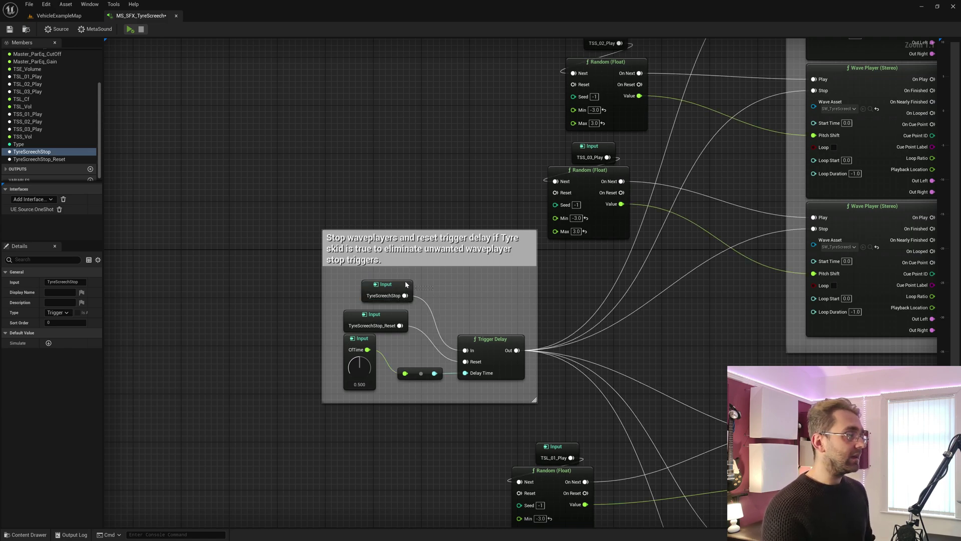
# Compare the TSS_03_Play trigger with TyreScreechStop, and follow the stop path to the Trigger Delay and its CfTime input.
pyautogui.scroll(-2, 581, 275)
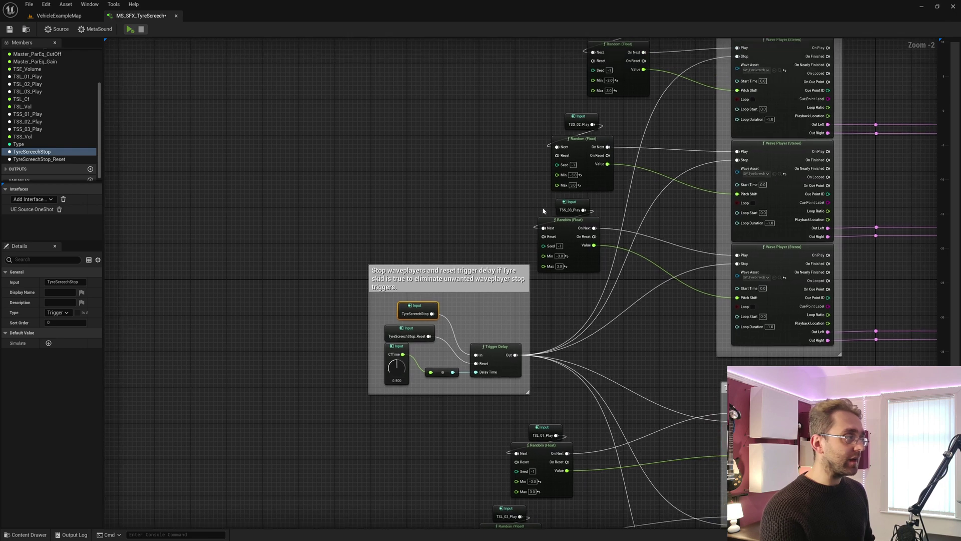
pyautogui.click(561, 211)
pyautogui.scroll(2, 469, 300)
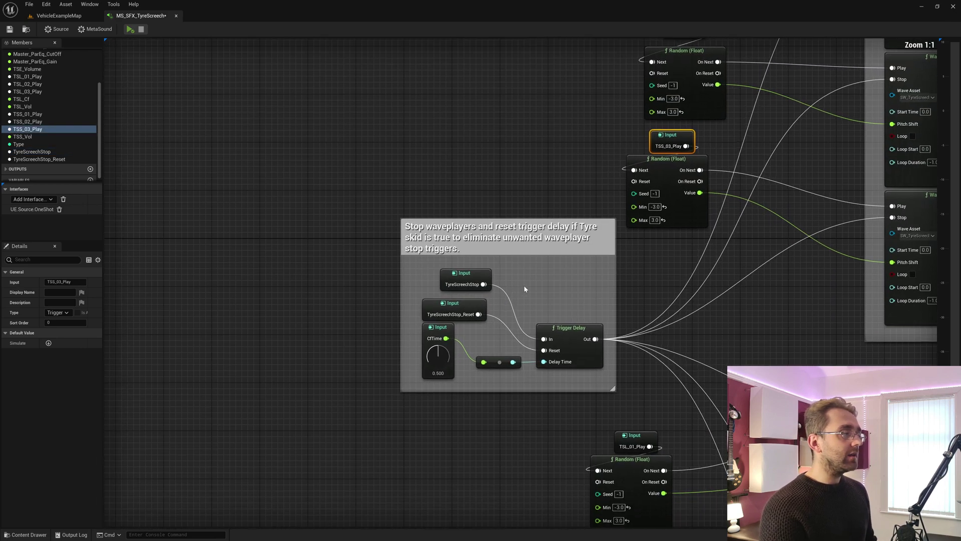
pyautogui.click(451, 277)
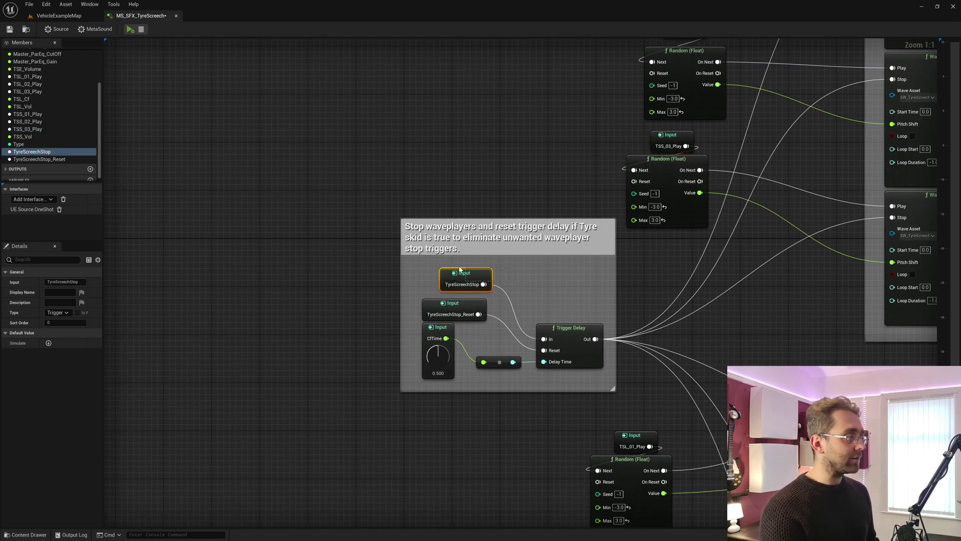
pyautogui.click(557, 328)
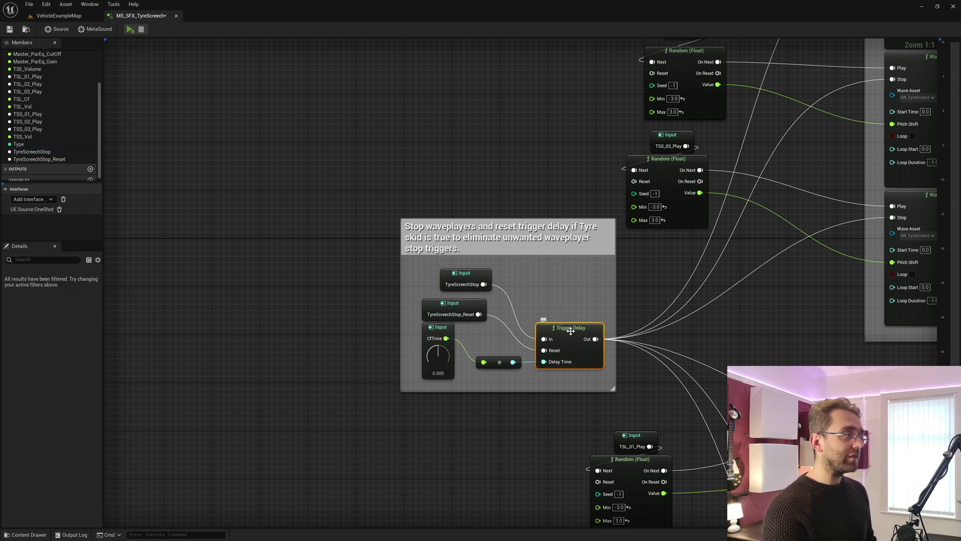
pyautogui.click(436, 353)
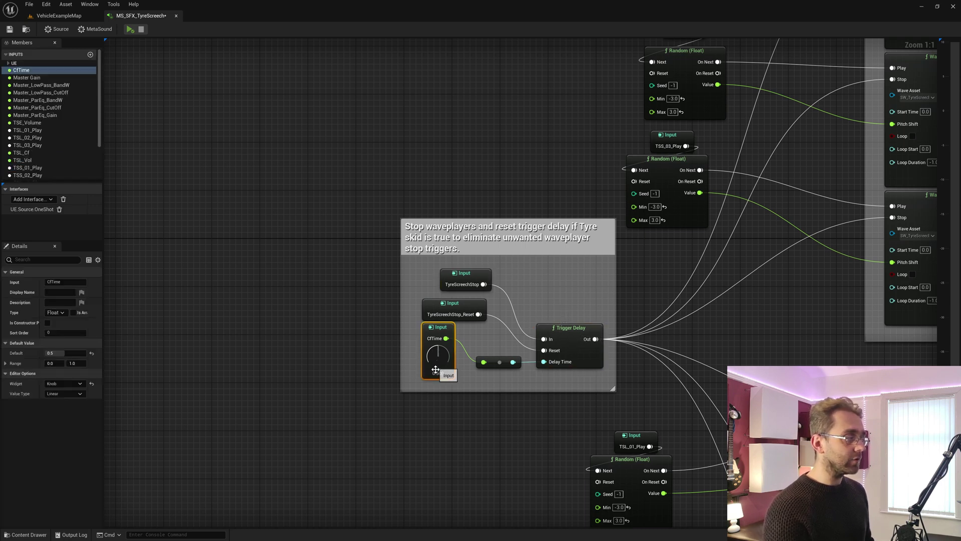
# Follow the Trigger Delay output to the start wave players' Stop inputs and highlight those wave players.
pyautogui.moveTo(612, 364); pyautogui.dragTo(523, 362, button='right')
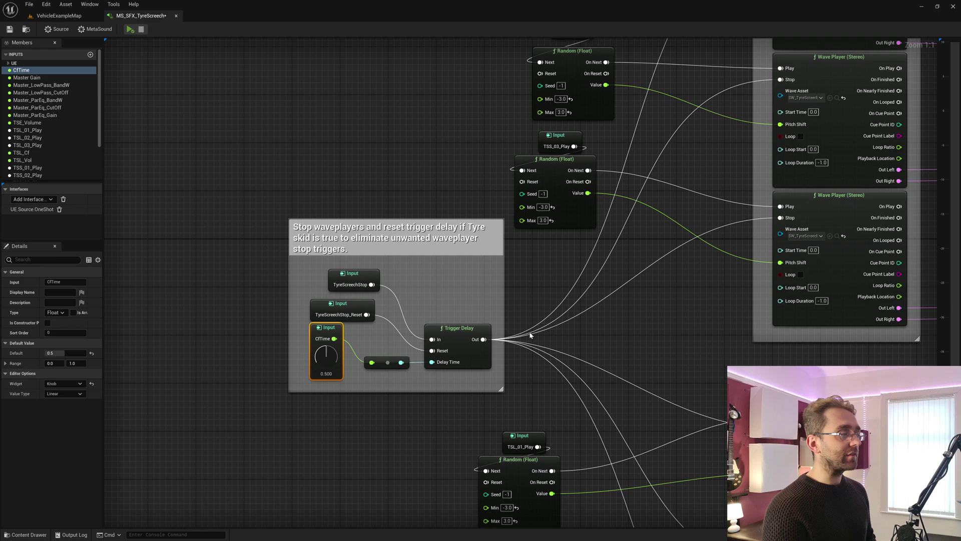
pyautogui.scroll(-2, 736, 362)
pyautogui.click(821, 239)
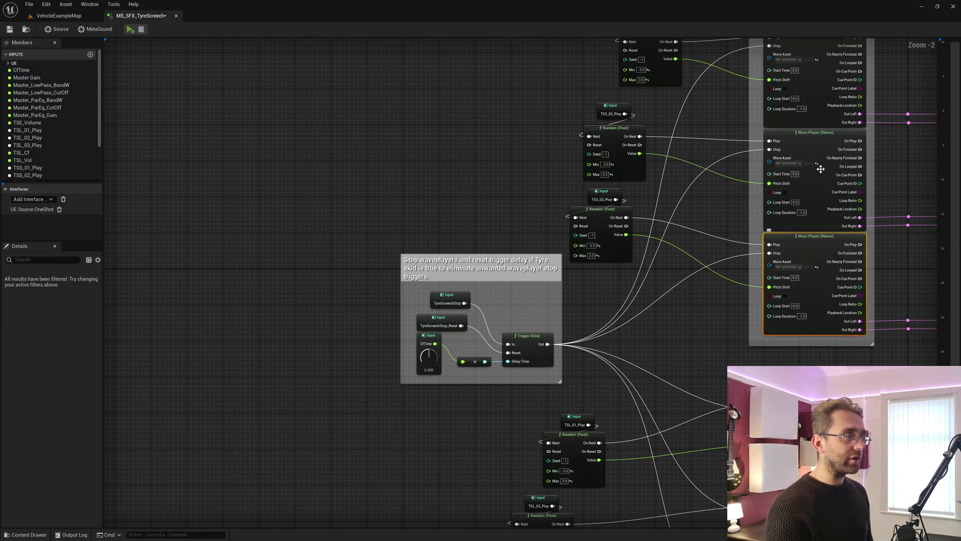
pyautogui.click(826, 136)
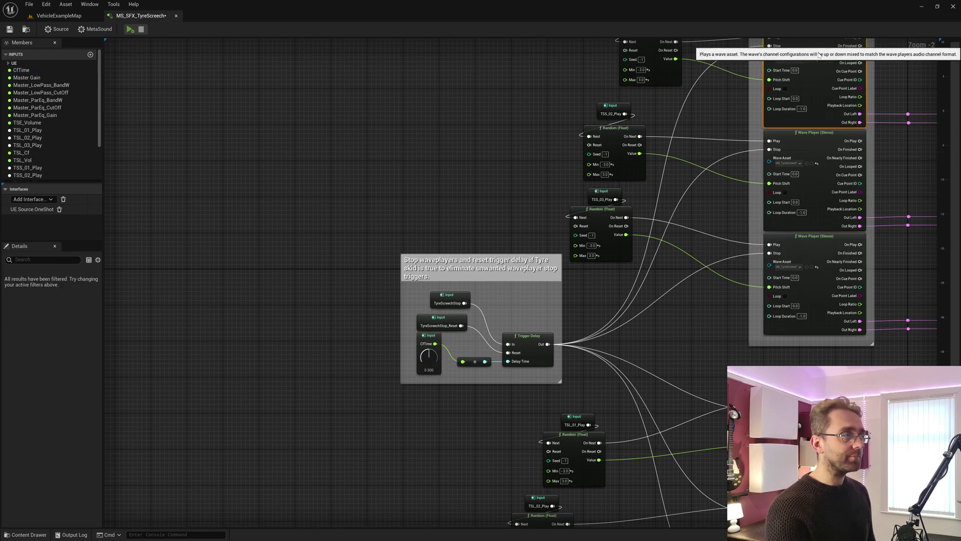
# Inspect the CfTime, TyreScreechStop and TyreScreechStop_Reset inputs together with the Trigger Delay node they feed.
pyautogui.scroll(2, 370, 408)
pyautogui.click(452, 341)
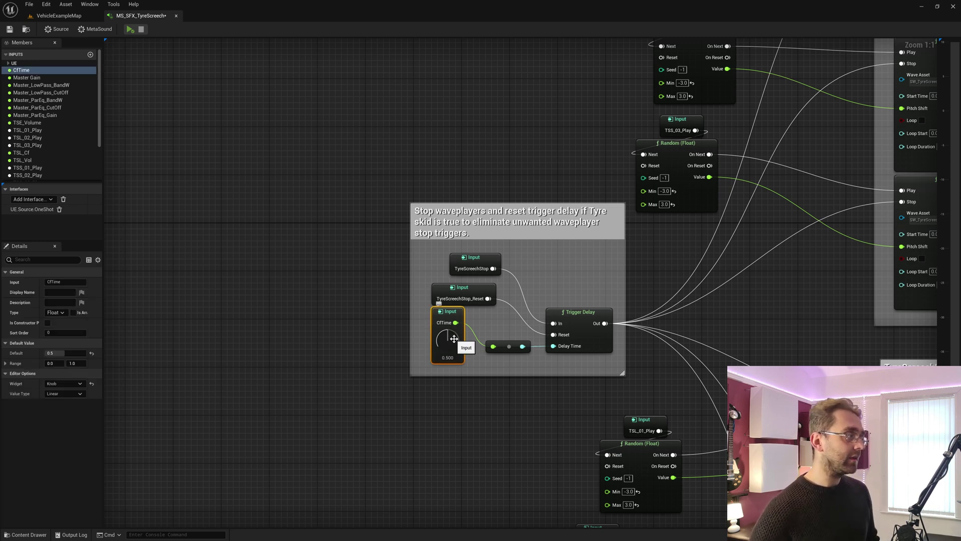
pyautogui.click(478, 265)
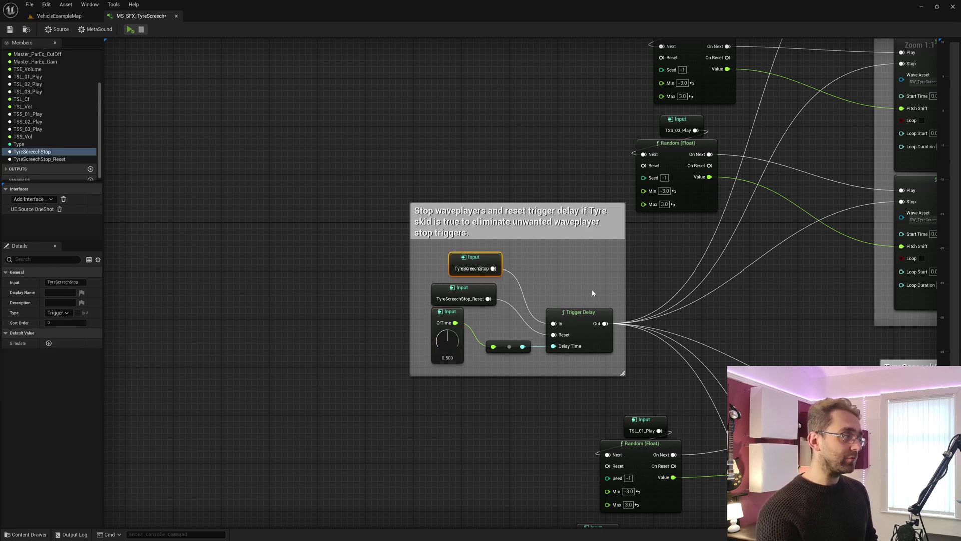
pyautogui.click(593, 319)
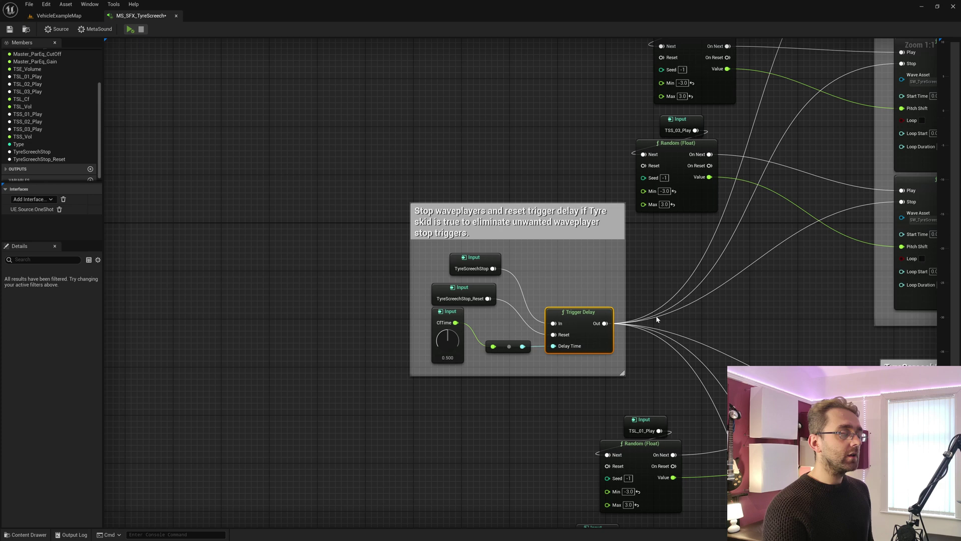
pyautogui.click(482, 296)
pyautogui.click(579, 315)
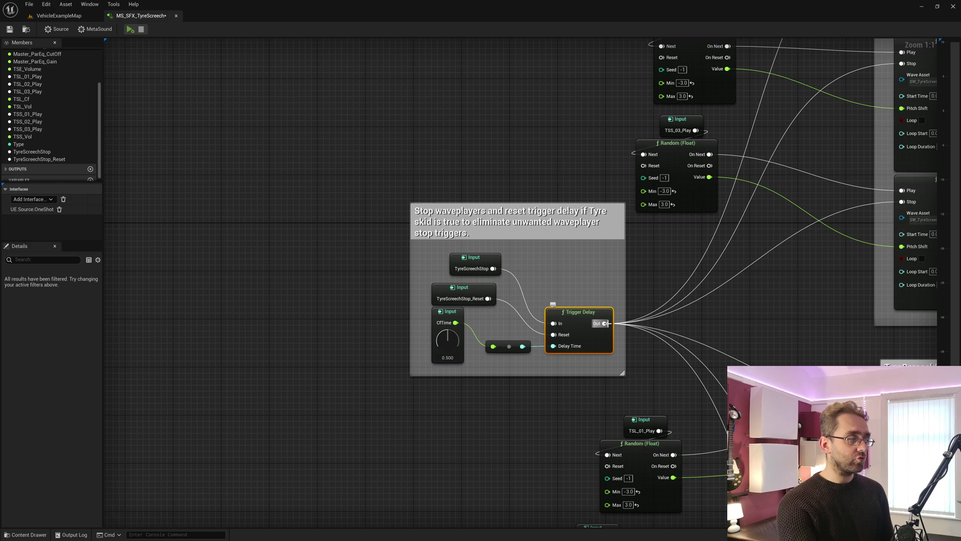
# Trace the Trigger Delay output to the Stop inputs, selecting each of the three TyreScreechStart wave players from lowest to uppermost.
pyautogui.moveTo(832, 166); pyautogui.dragTo(660, 194, button='right')
pyautogui.click(785, 212)
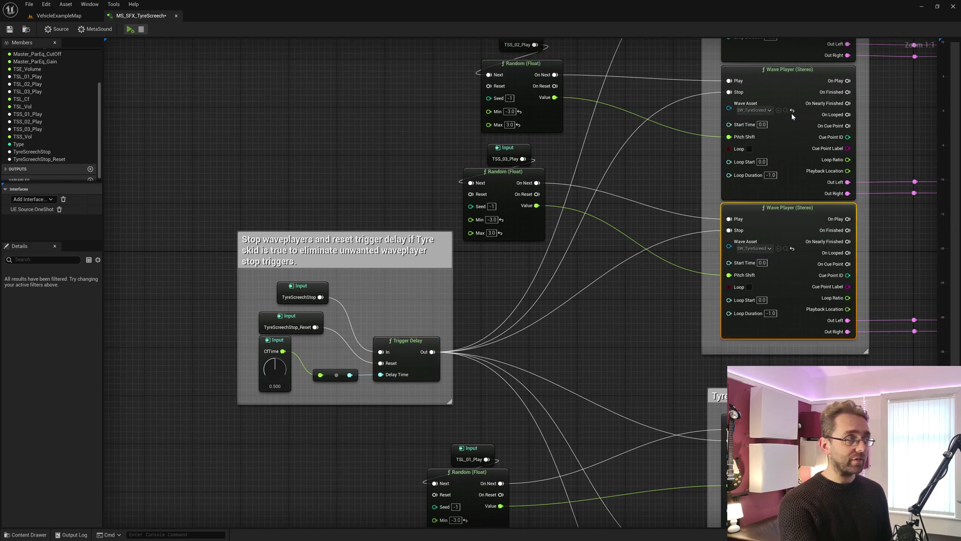
pyautogui.click(785, 88)
pyautogui.moveTo(785, 88); pyautogui.dragTo(776, 213, button='right')
pyautogui.click(786, 68)
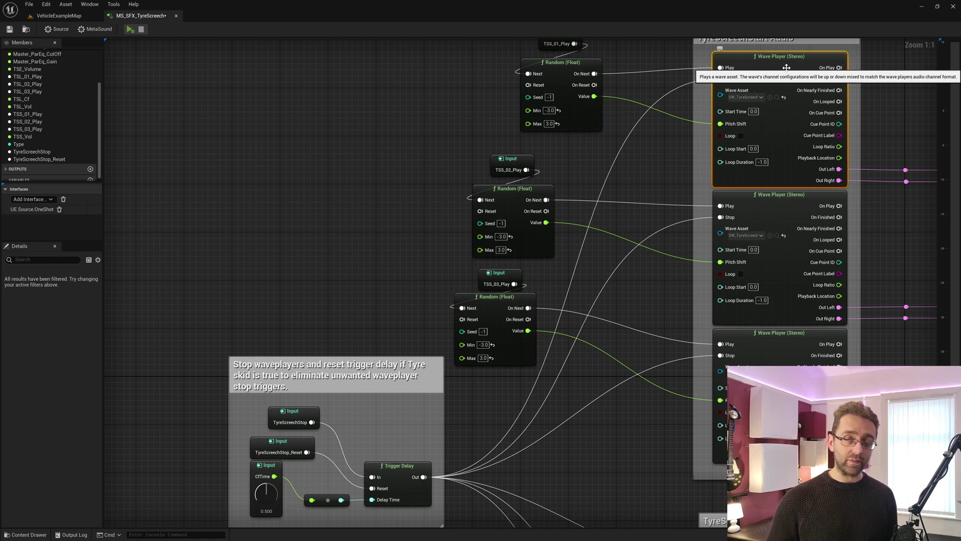
# Go back to the stop waveplayers comment group and review how TyreScreechStop_Reset resets the Trigger Delay before it stops the lowest start wave player.
pyautogui.moveTo(540, 386); pyautogui.dragTo(532, 271, button='right')
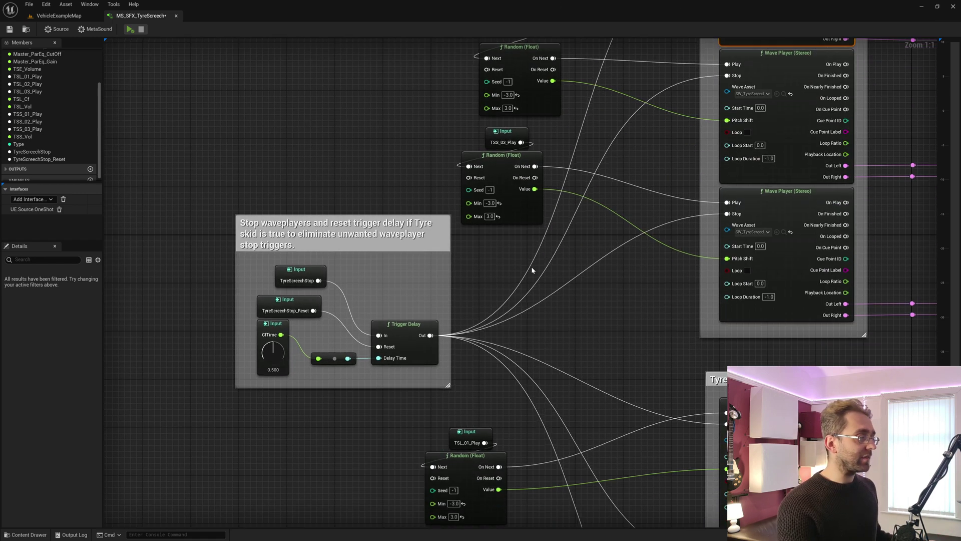
pyautogui.click(320, 271)
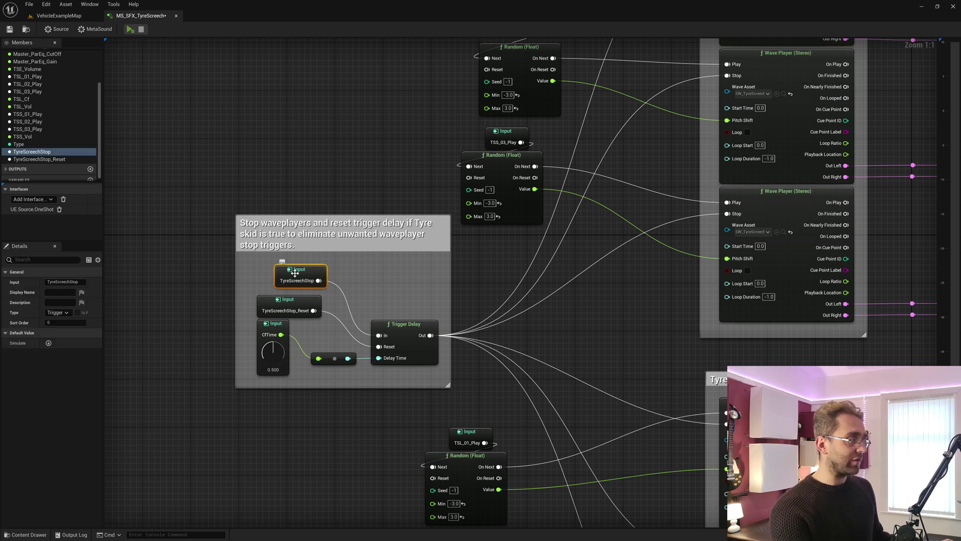
pyautogui.click(259, 311)
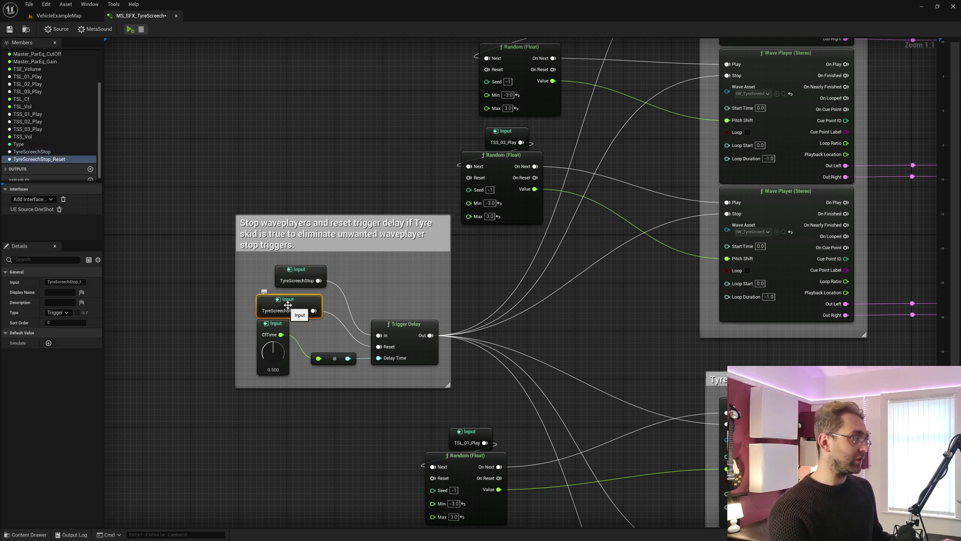
pyautogui.click(407, 325)
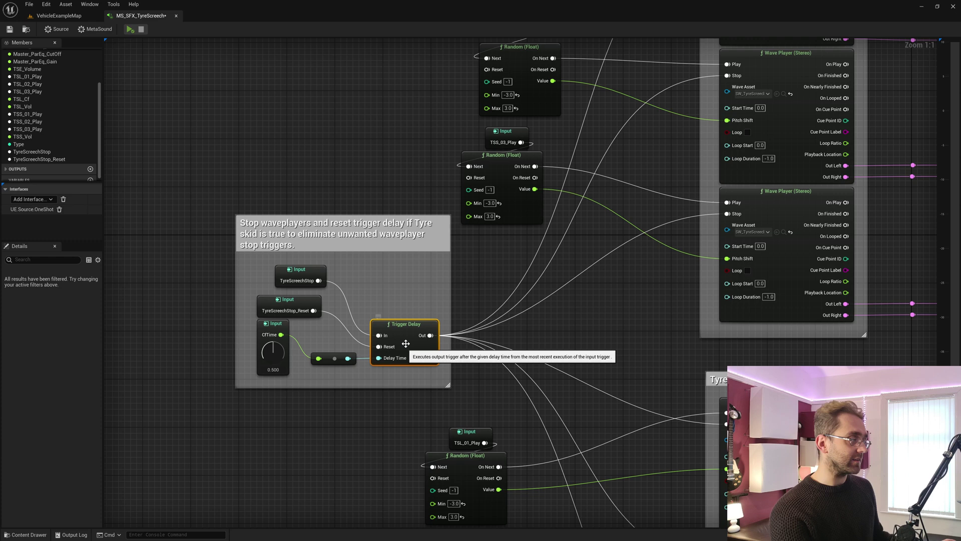
pyautogui.moveTo(414, 299); pyautogui.dragTo(352, 257, button='right')
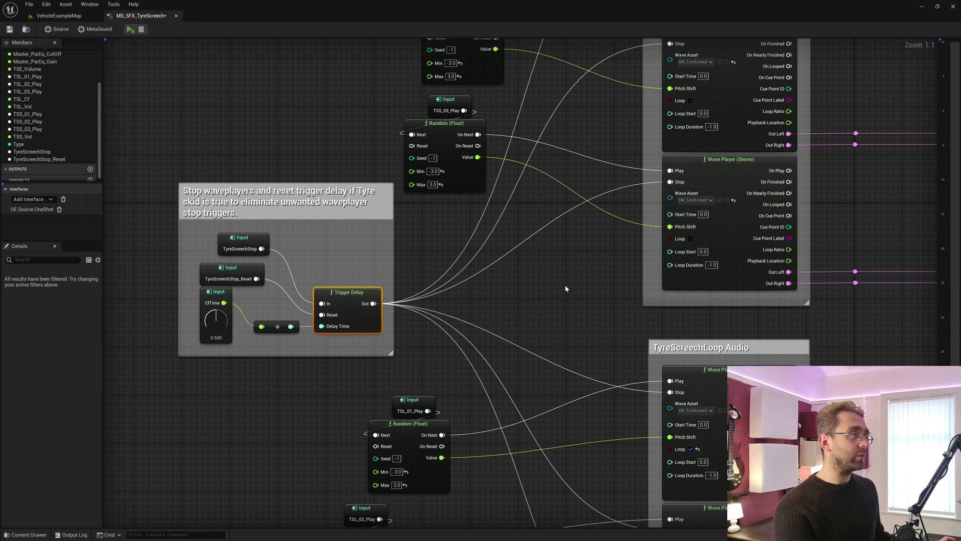
pyautogui.click(746, 159)
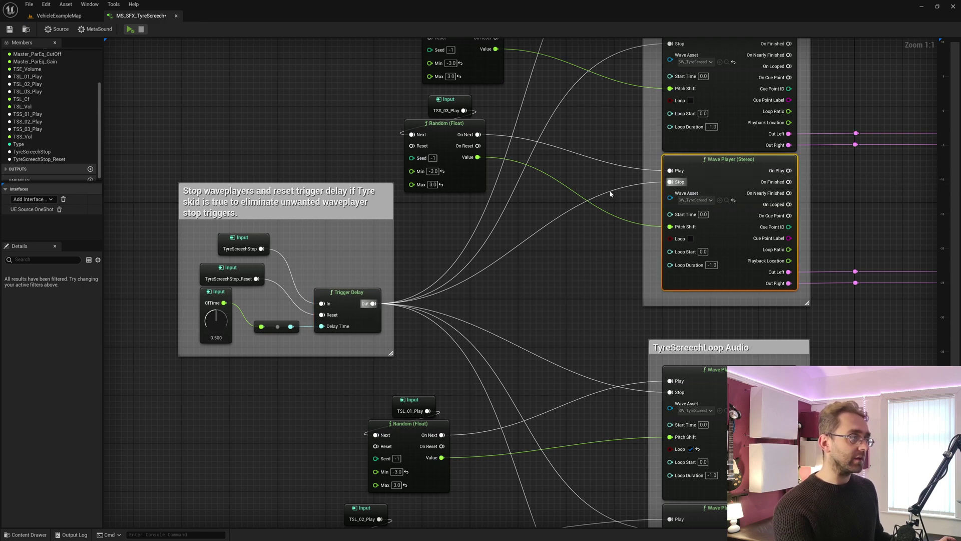
# Highlight the whole stop waveplayers comment group, and the start and loop wave players it controls.
pyautogui.scroll(-2, 491, 317)
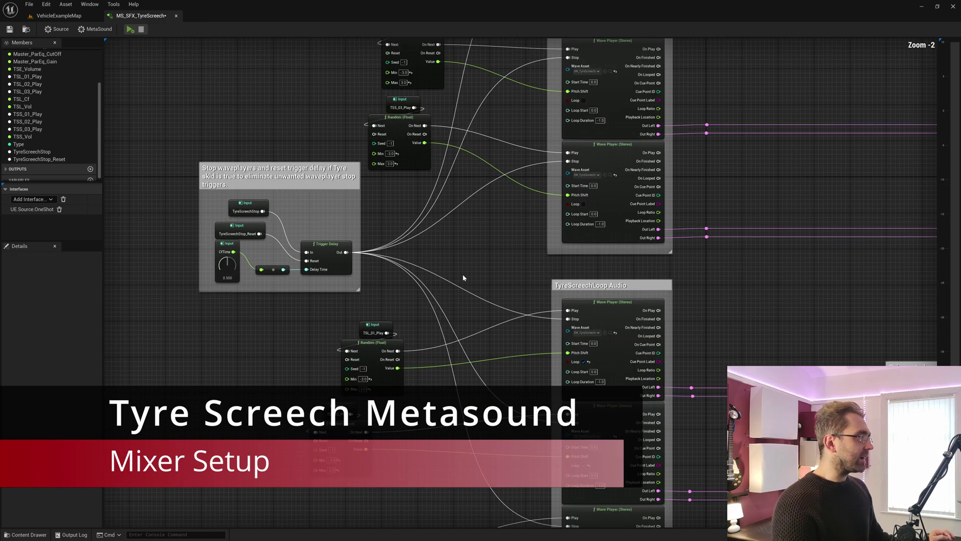
pyautogui.moveTo(128, 108); pyautogui.dragTo(272, 267)
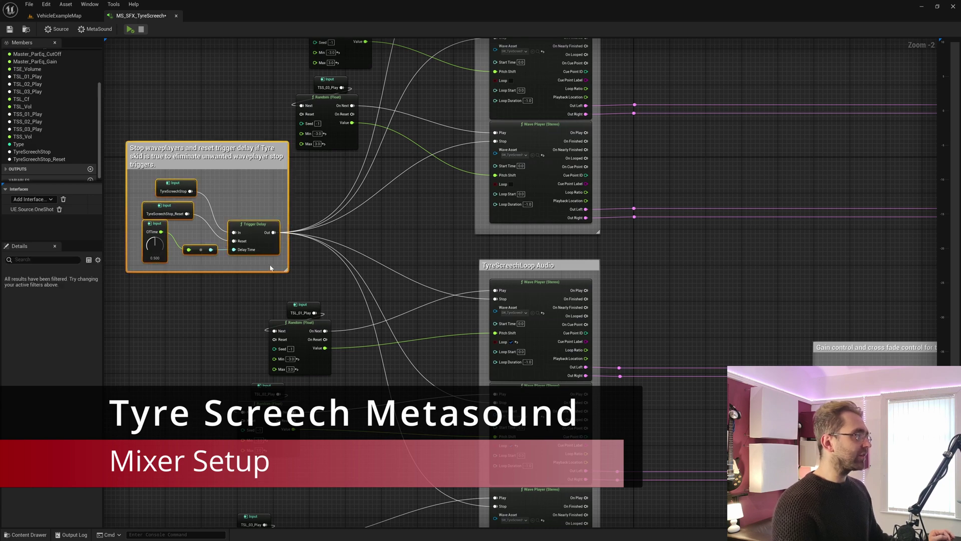
pyautogui.scroll(-2, 329, 247)
pyautogui.moveTo(400, 220); pyautogui.dragTo(336, 268, button='right')
pyautogui.moveTo(262, 245); pyautogui.dragTo(302, 53)
pyautogui.moveTo(355, 122); pyautogui.dragTo(397, 511)
pyautogui.scroll(-1, 511, 326)
pyautogui.moveTo(545, 323); pyautogui.dragTo(436, 311, button='right')
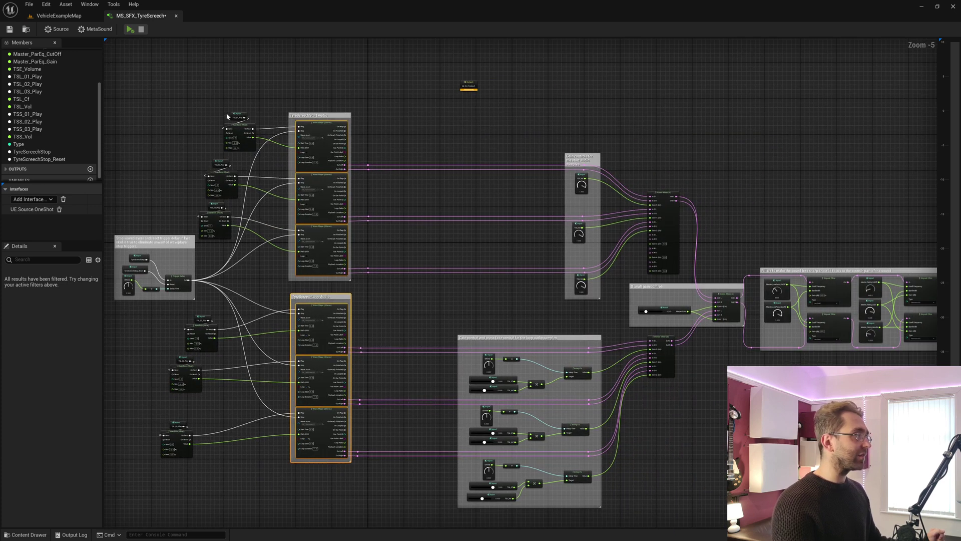
# Highlight the start audio chain from its play triggers to its stereo mixer, and the loop audio gain section.
pyautogui.moveTo(215, 102); pyautogui.dragTo(665, 272)
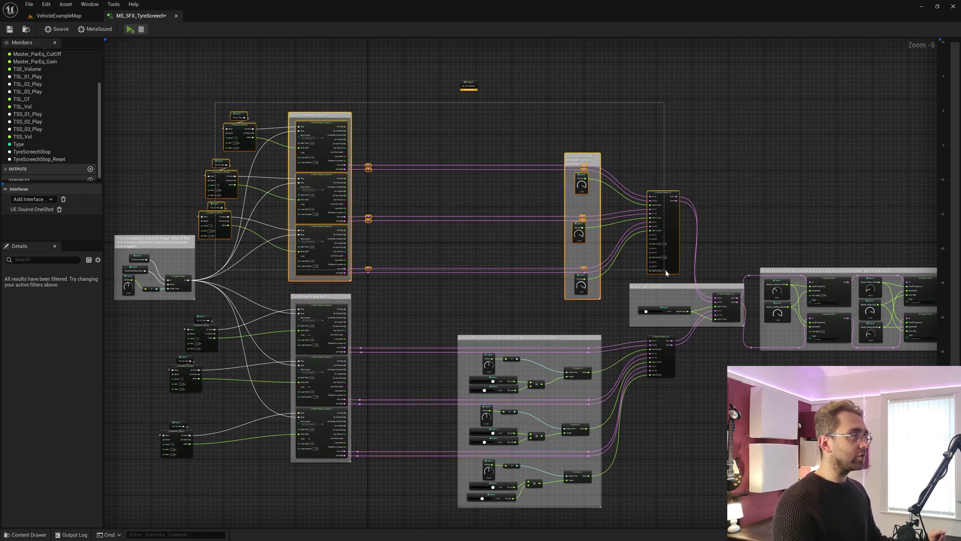
pyautogui.click(377, 158)
pyautogui.moveTo(353, 506); pyautogui.dragTo(594, 328)
# Follow the start wave players' left and right outputs through the gain controls group to the Stereo Mixer (6) inputs.
pyautogui.scroll(4, 594, 328)
pyautogui.scroll(-1, 447, 220)
pyautogui.moveTo(447, 220); pyautogui.dragTo(516, 371, button='right')
pyautogui.click(266, 314)
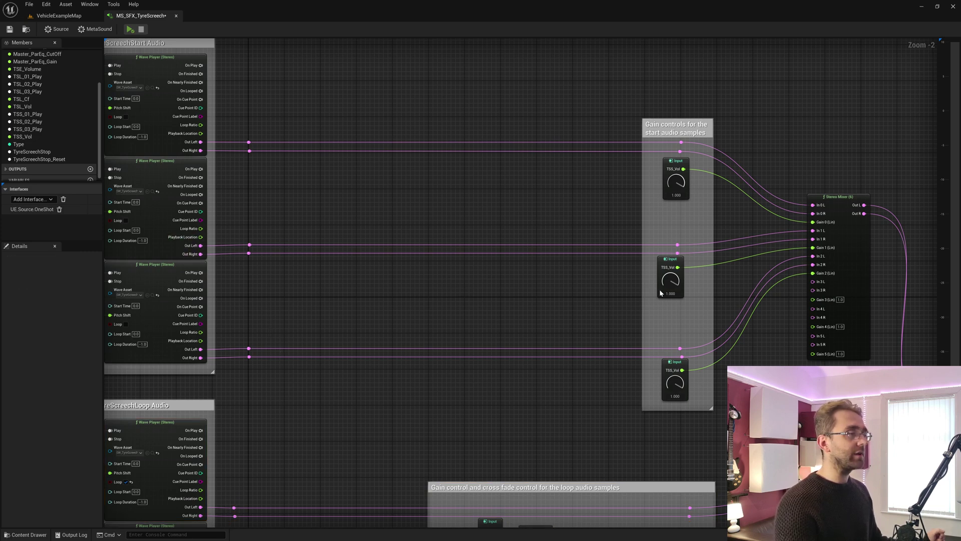
pyautogui.moveTo(805, 233); pyautogui.dragTo(632, 225, button='right')
pyautogui.click(659, 209)
pyautogui.scroll(2, 624, 234)
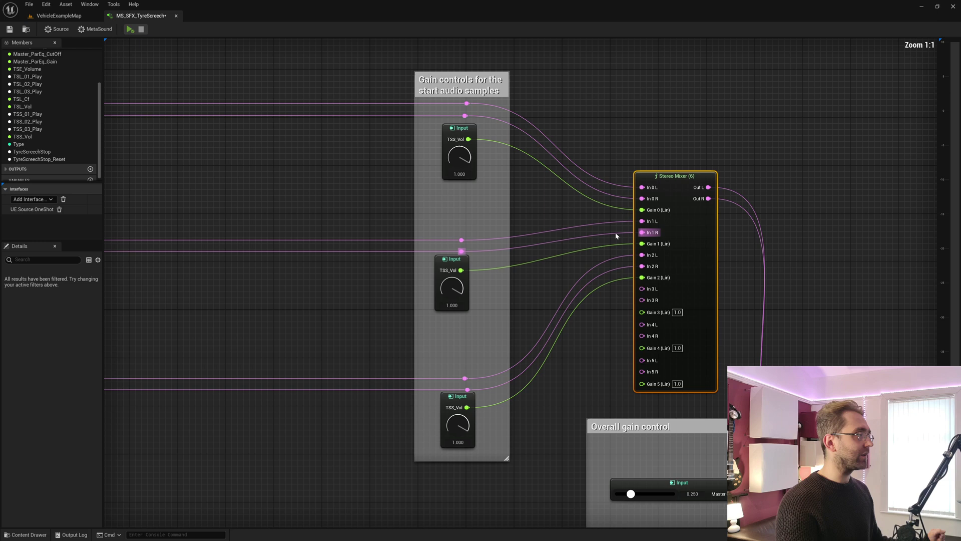
pyautogui.moveTo(584, 266); pyautogui.dragTo(534, 274, button='right')
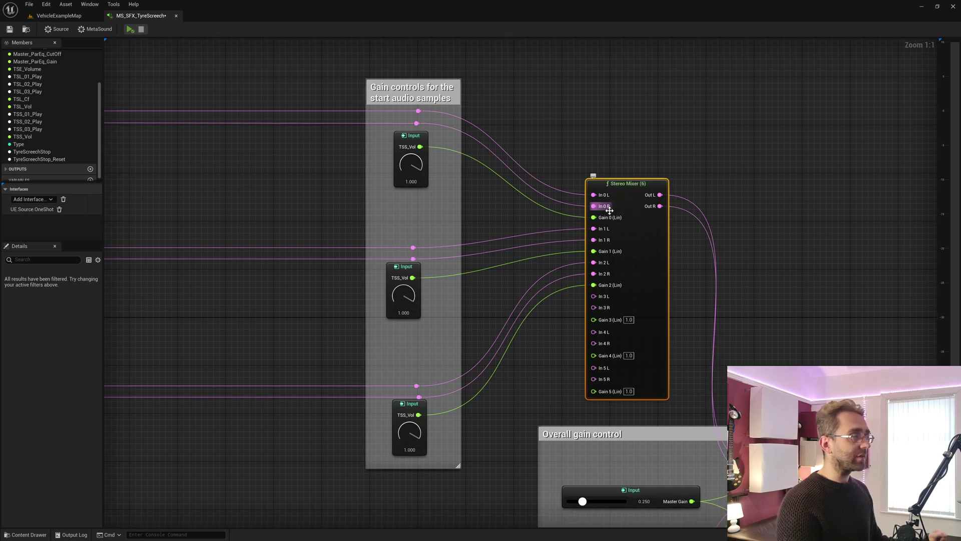
# Inspect the three TSS_Vol inputs and the mixer gain inputs they drive for the start audio samples.
pyautogui.click(411, 161)
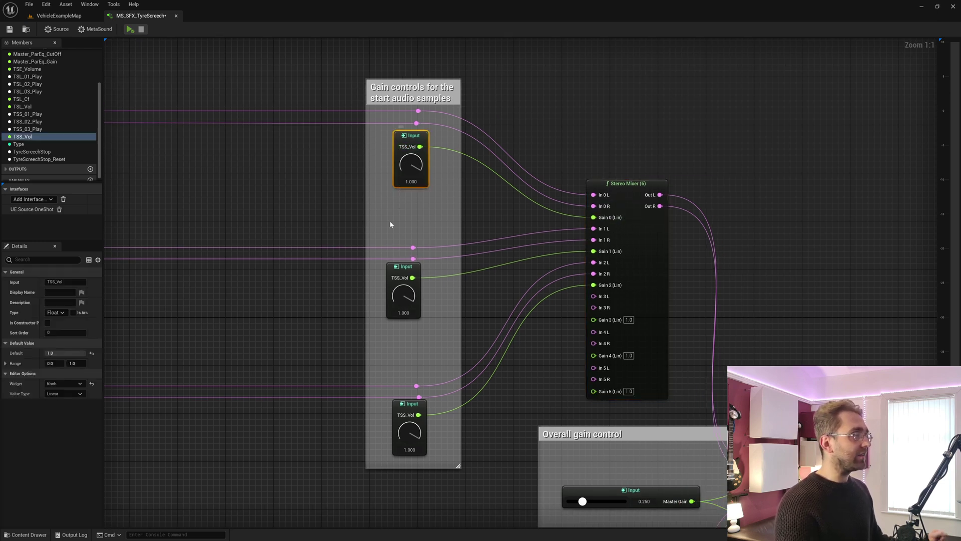
pyautogui.moveTo(388, 356); pyautogui.dragTo(397, 304)
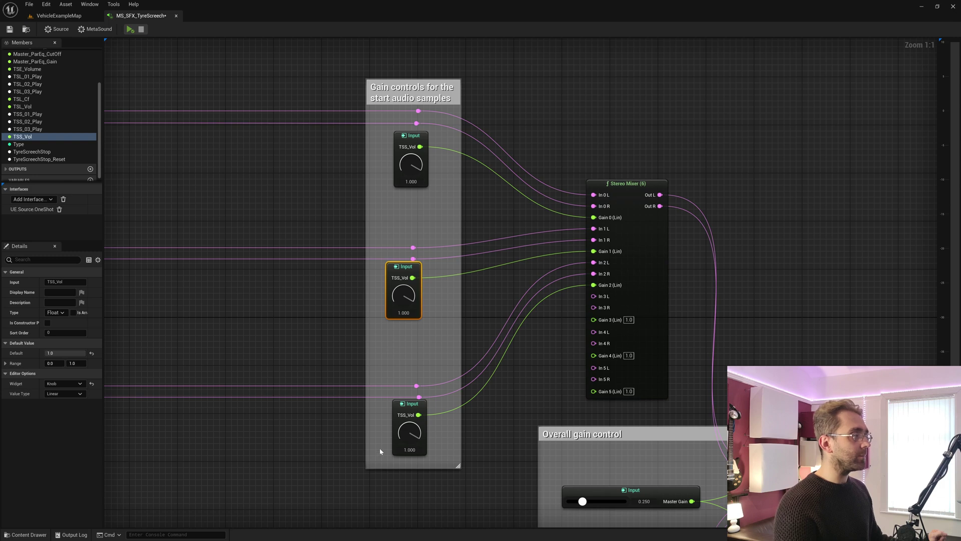
pyautogui.moveTo(381, 449); pyautogui.dragTo(402, 433)
pyautogui.moveTo(384, 330); pyautogui.dragTo(402, 273)
pyautogui.click(416, 165)
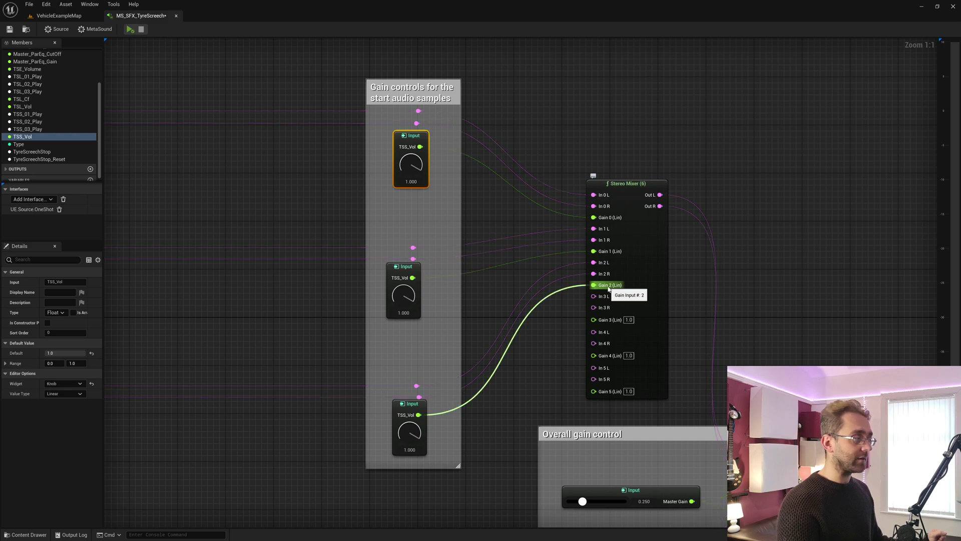
# Follow the TyreScreechLoop wave players' outputs to the Stereo Mixer (3) and examine its connections.
pyautogui.scroll(-3, 609, 290)
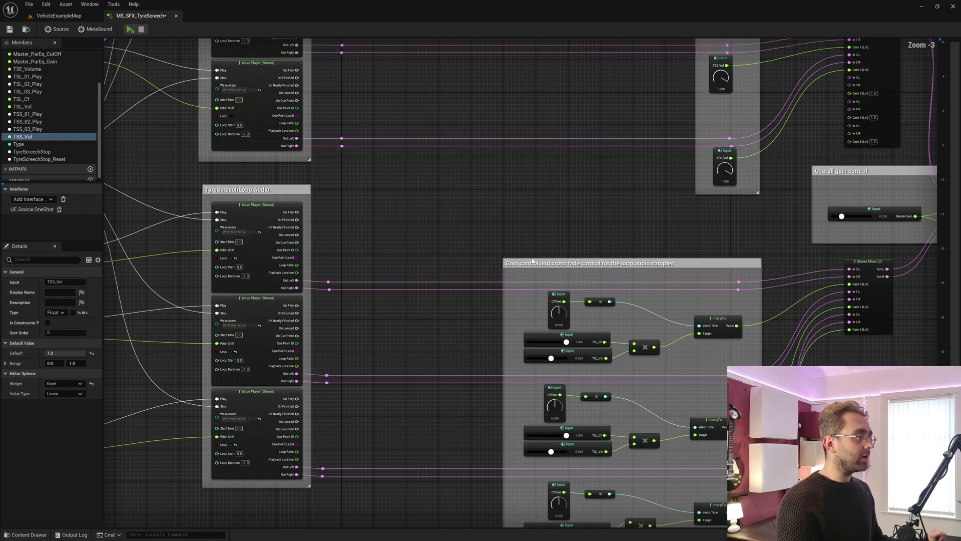
pyautogui.moveTo(393, 381); pyautogui.dragTo(519, 298, button='right')
pyautogui.moveTo(573, 199); pyautogui.dragTo(521, 175, button='right')
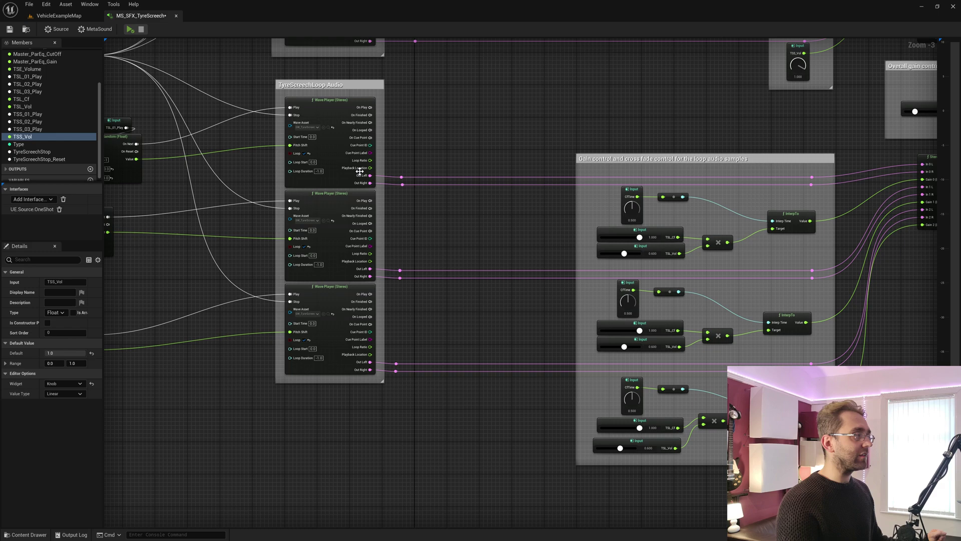
pyautogui.moveTo(389, 177); pyautogui.dragTo(219, 178, button='right')
pyautogui.click(780, 209)
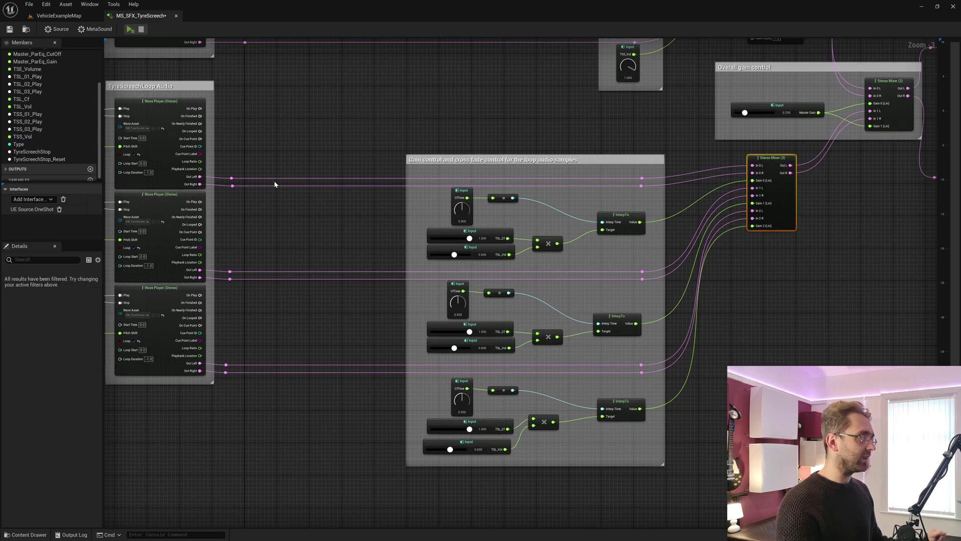
pyautogui.moveTo(655, 202); pyautogui.dragTo(629, 208, button='right')
pyautogui.scroll(2, 651, 320)
pyautogui.moveTo(655, 330); pyautogui.dragTo(551, 326, button='right')
# Examine the gain control and cross fade control group for the loop audio samples, highlighting its three InterpTo nodes in turn.
pyautogui.click(381, 119)
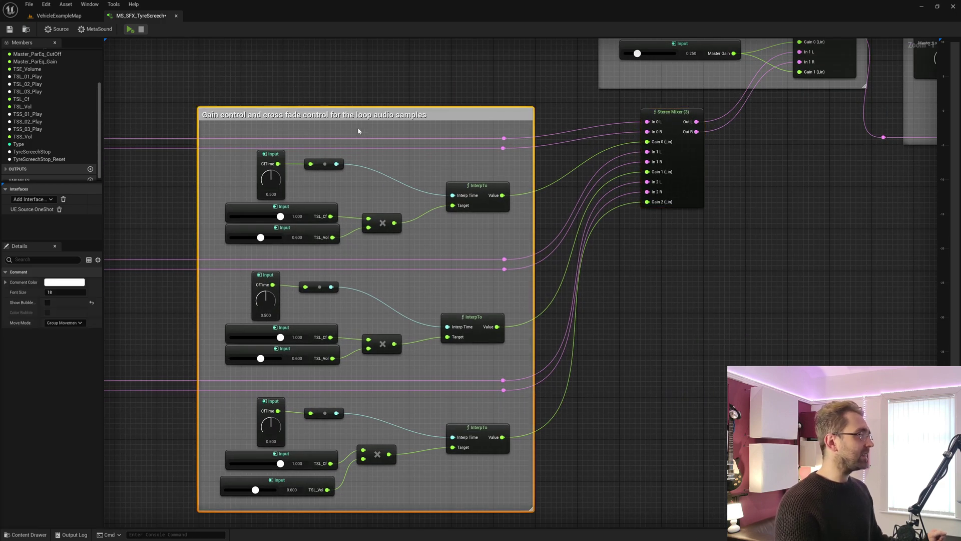
pyautogui.moveTo(487, 240); pyautogui.dragTo(555, 196, button='right')
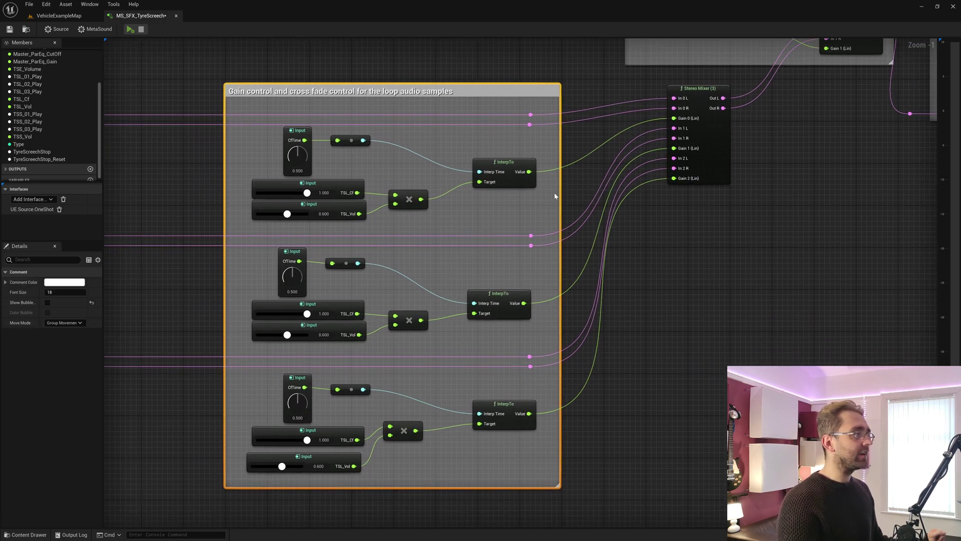
pyautogui.click(483, 221)
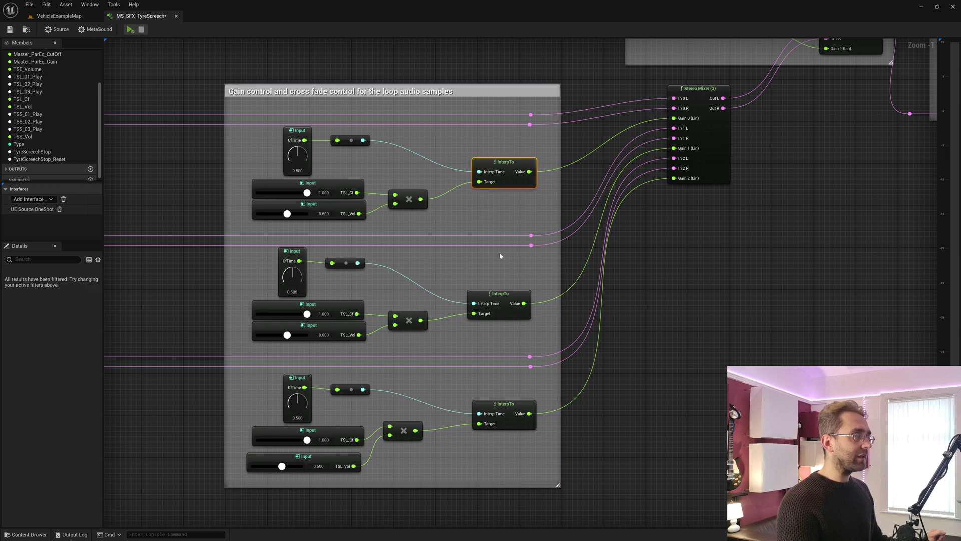
pyautogui.click(490, 309)
pyautogui.click(504, 408)
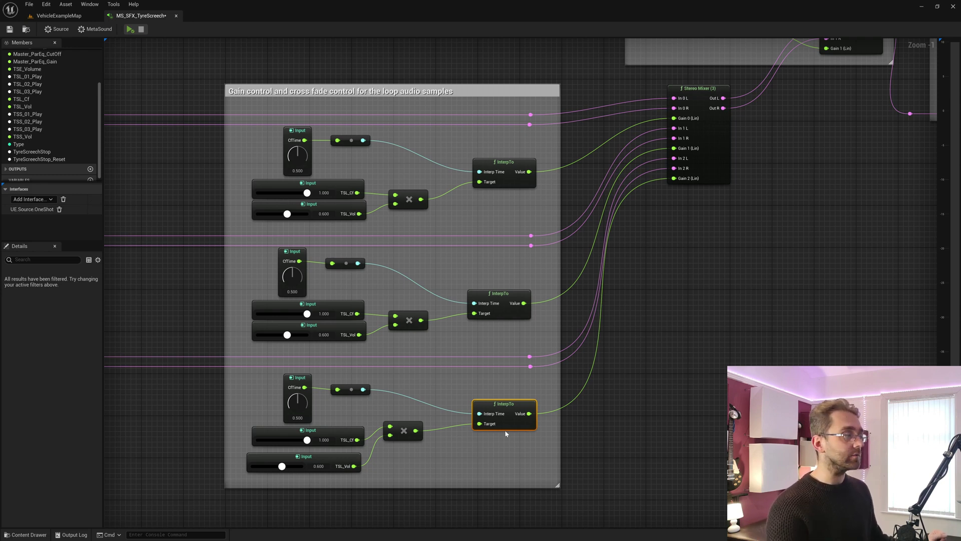
# Examine the first loop sample's gain chain, checking its InterpTo node, the time conversion node and the CfTime input.
pyautogui.moveTo(246, 142); pyautogui.dragTo(490, 218)
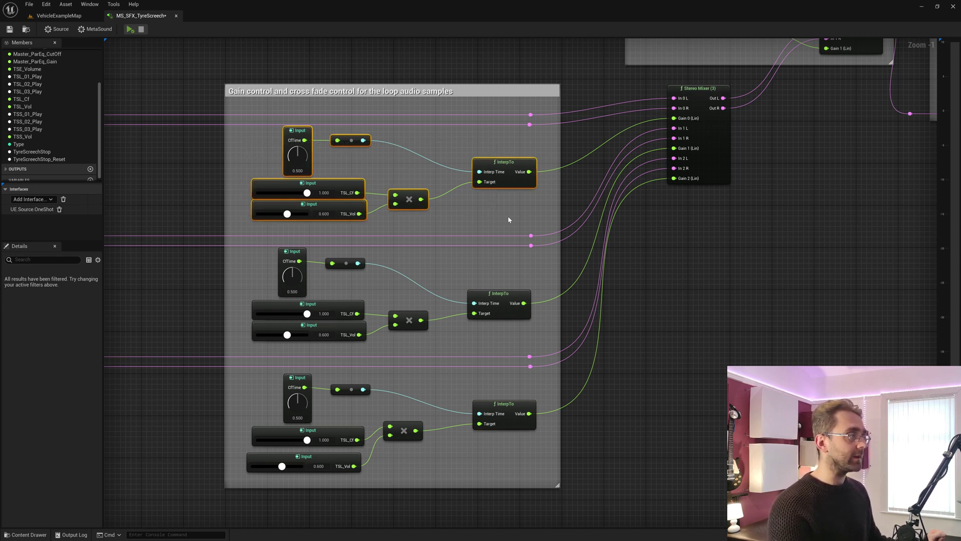
pyautogui.click(505, 169)
pyautogui.click(508, 222)
pyautogui.click(509, 163)
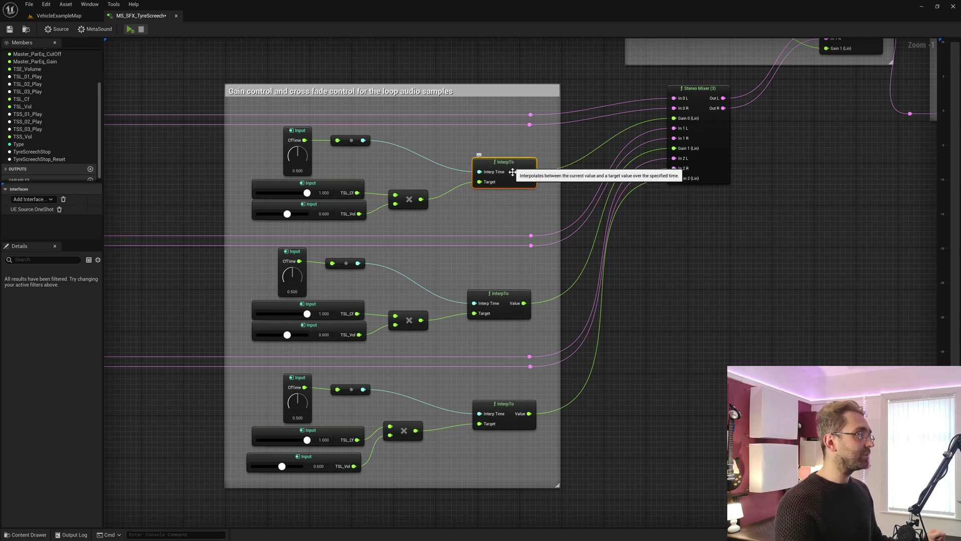
pyautogui.click(357, 142)
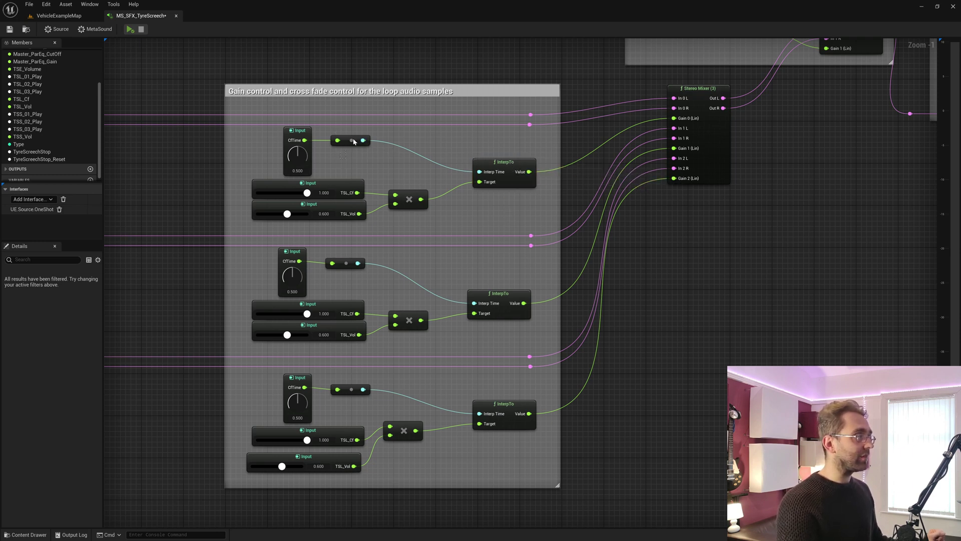
pyautogui.click(287, 155)
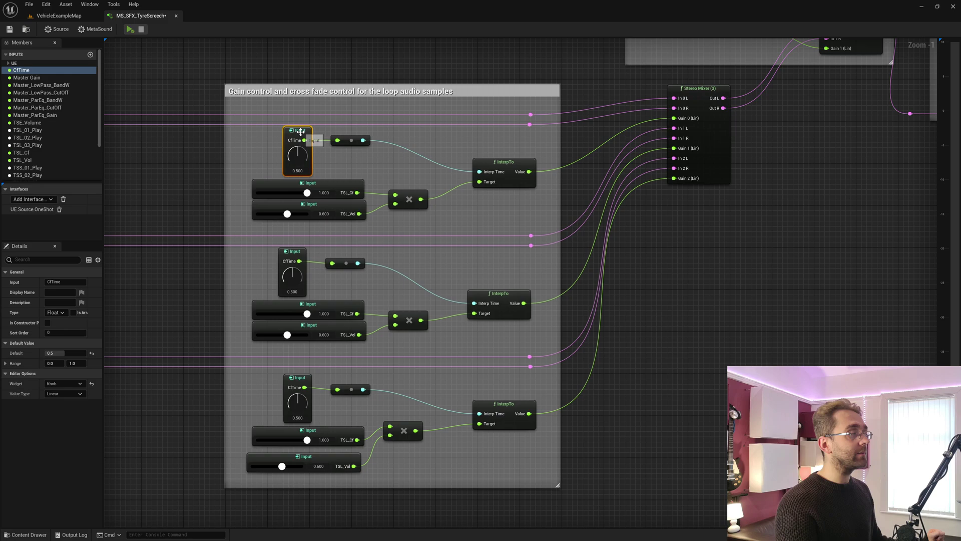
# Return from the loop gain controls to the stop waveplayers comment group to review its CfTime input on the Trigger Delay.
pyautogui.scroll(-2, 304, 135)
pyautogui.moveTo(161, 198); pyautogui.dragTo(490, 227, button='right')
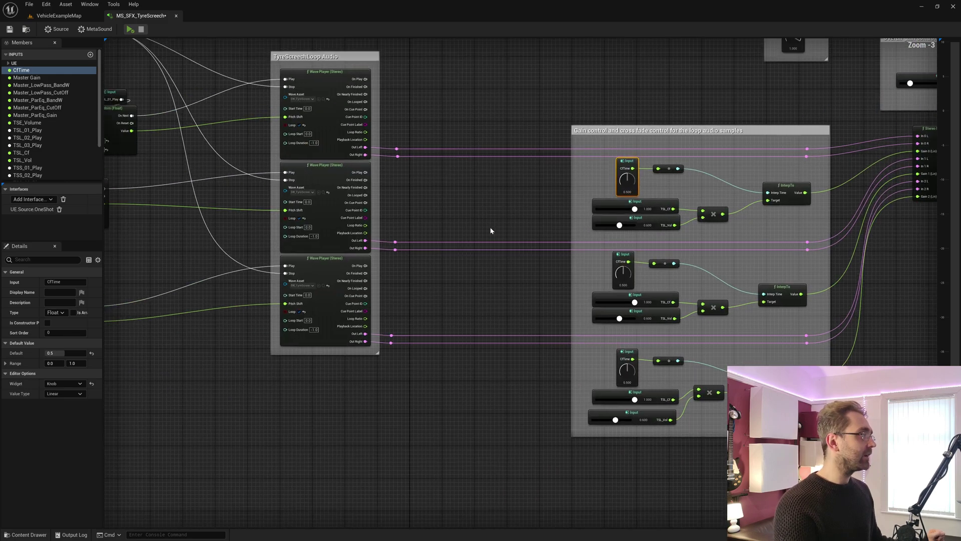
pyautogui.scroll(-3, 430, 216)
pyautogui.moveTo(229, 193); pyautogui.dragTo(390, 173, button='right')
pyautogui.scroll(5, 397, 165)
pyautogui.moveTo(411, 104); pyautogui.dragTo(371, 326, button='right')
pyautogui.scroll(1, 372, 320)
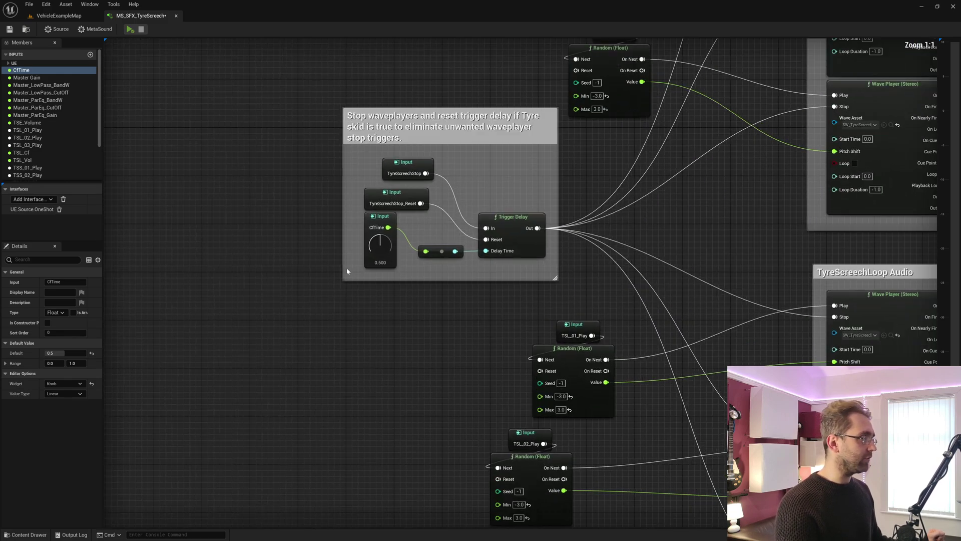
# Compare the Trigger Delay's CfTime input with the three CfTime inputs in the loop gain and cross fade control group.
pyautogui.click(376, 226)
pyautogui.scroll(-6, 383, 253)
pyautogui.moveTo(636, 281); pyautogui.dragTo(410, 223, button='right')
pyautogui.scroll(4, 419, 234)
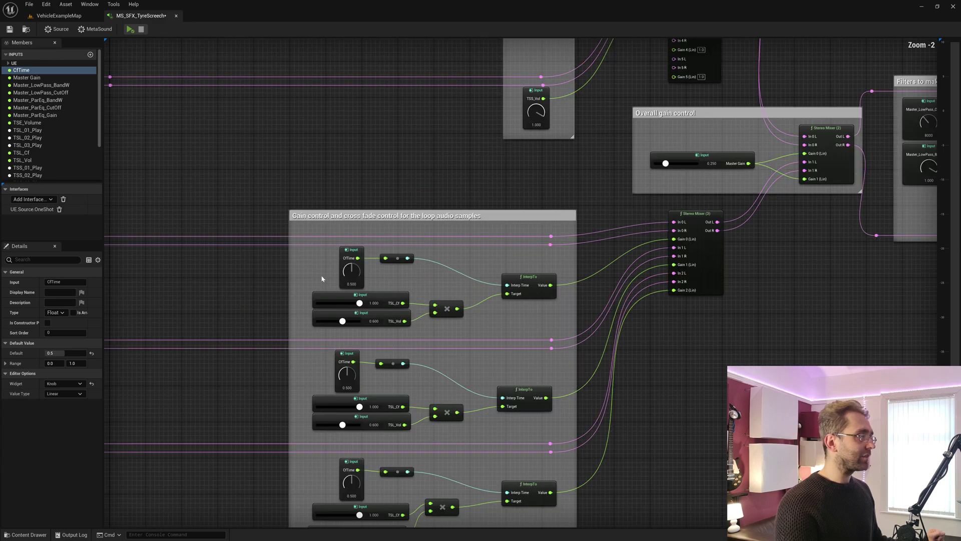
pyautogui.moveTo(321, 275); pyautogui.dragTo(346, 196, button='right')
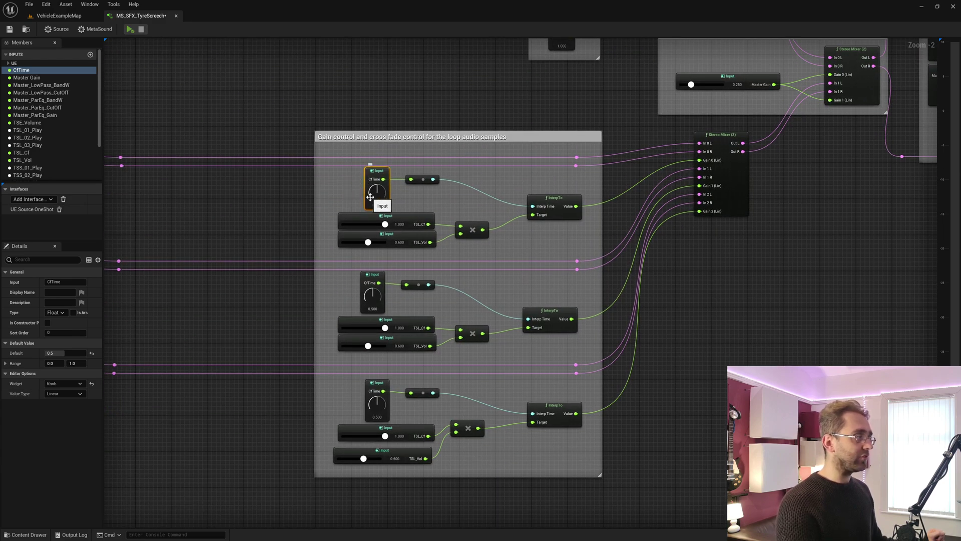
pyautogui.click(365, 304)
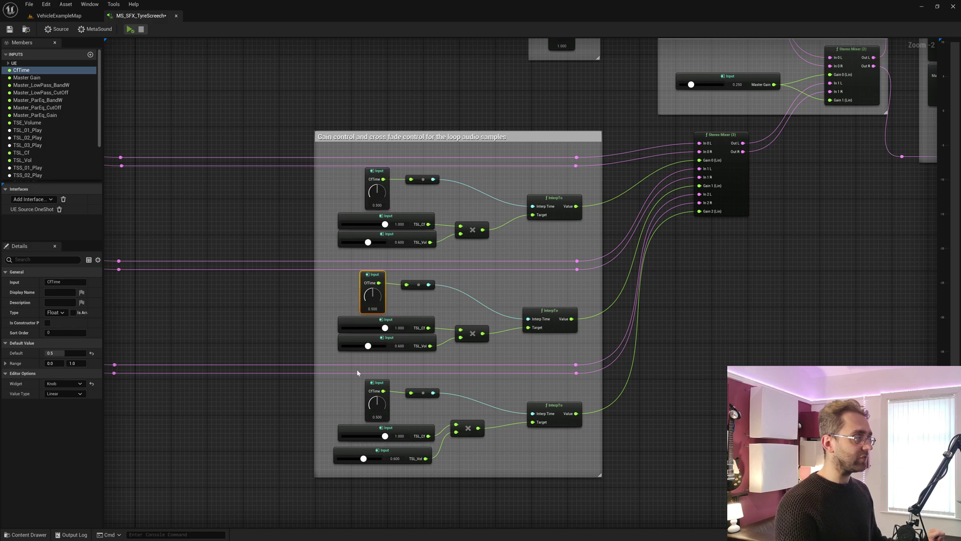
pyautogui.click(370, 392)
# Return to the stop waveplayers comment group and highlight the CfTime input that sets the Trigger Delay's delay time.
pyautogui.scroll(-2, 343, 328)
pyautogui.moveTo(287, 240); pyautogui.dragTo(571, 293, button='right')
pyautogui.moveTo(520, 270); pyautogui.dragTo(697, 320, button='right')
pyautogui.scroll(4, 270, 221)
pyautogui.click(406, 263)
# Examine the first loop sample's InterpTo target, tracing it back through the multiply node to the TSL_Cf input.
pyautogui.scroll(-3, 532, 327)
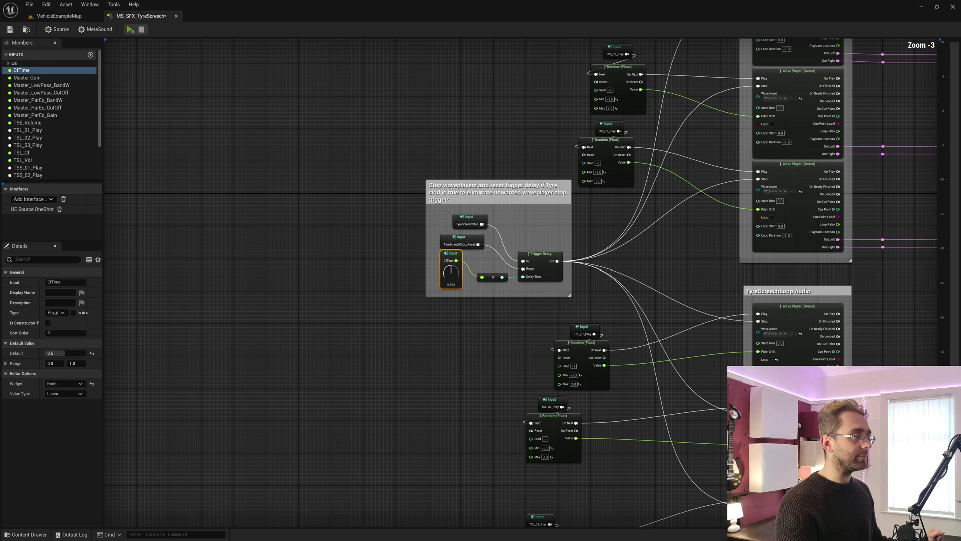
pyautogui.moveTo(651, 370); pyautogui.dragTo(286, 265, button='right')
pyautogui.moveTo(813, 381); pyautogui.dragTo(588, 334, button='right')
pyautogui.scroll(3, 588, 334)
pyautogui.moveTo(671, 320); pyautogui.dragTo(535, 293, button='right')
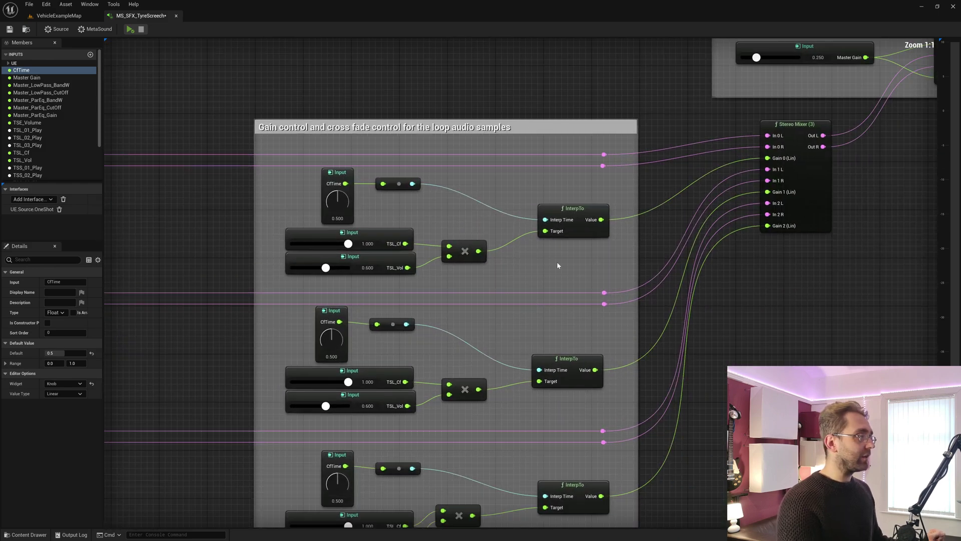
pyautogui.click(576, 226)
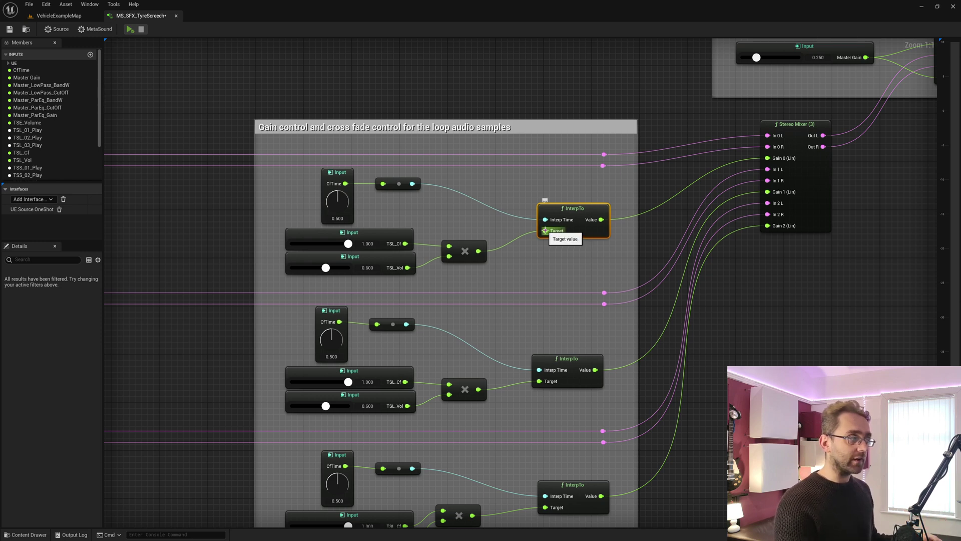
pyautogui.click(464, 259)
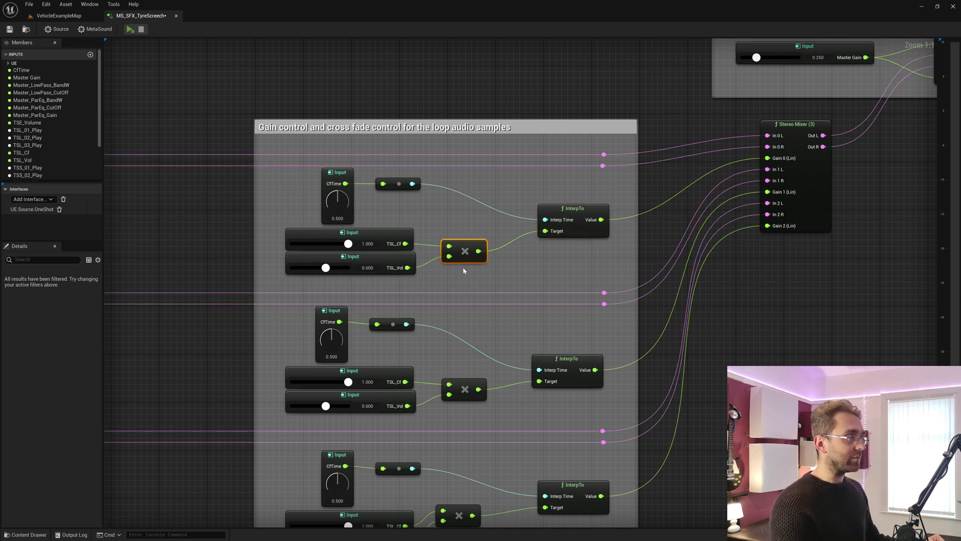
pyautogui.click(396, 231)
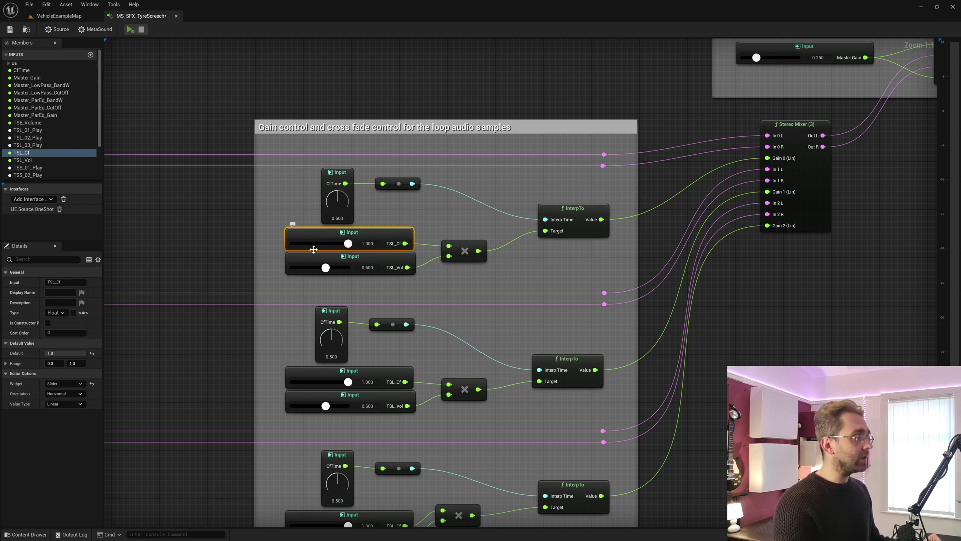
# Lower the TSL_Cf cross fade slider to 0 and return it to 1.0 to demonstrate its range.
pyautogui.moveTo(348, 243); pyautogui.dragTo(265, 237)
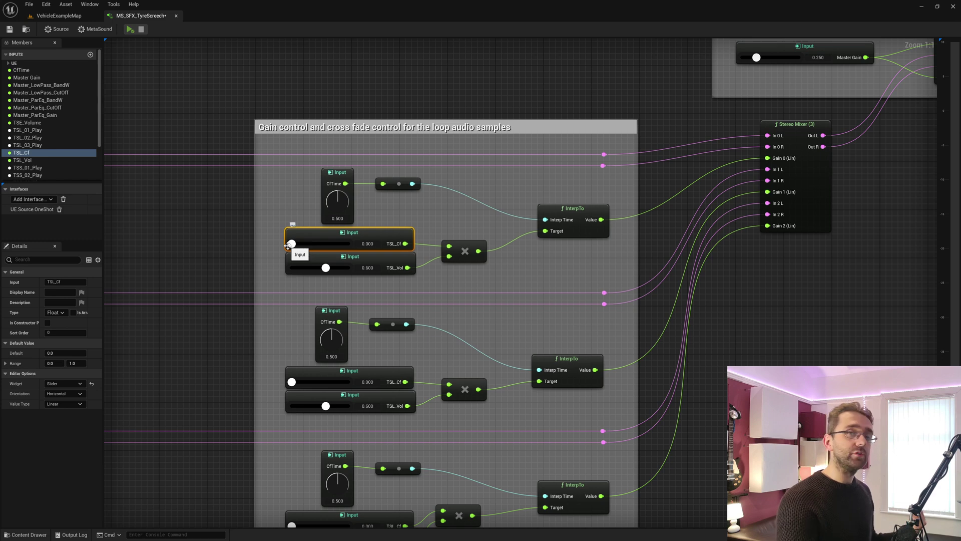
pyautogui.moveTo(291, 244); pyautogui.dragTo(393, 261)
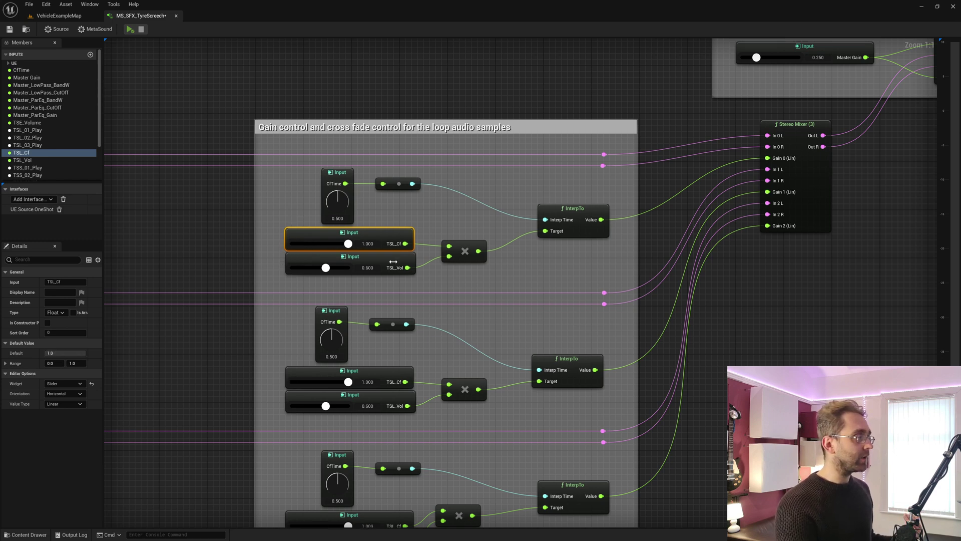
pyautogui.click(457, 225)
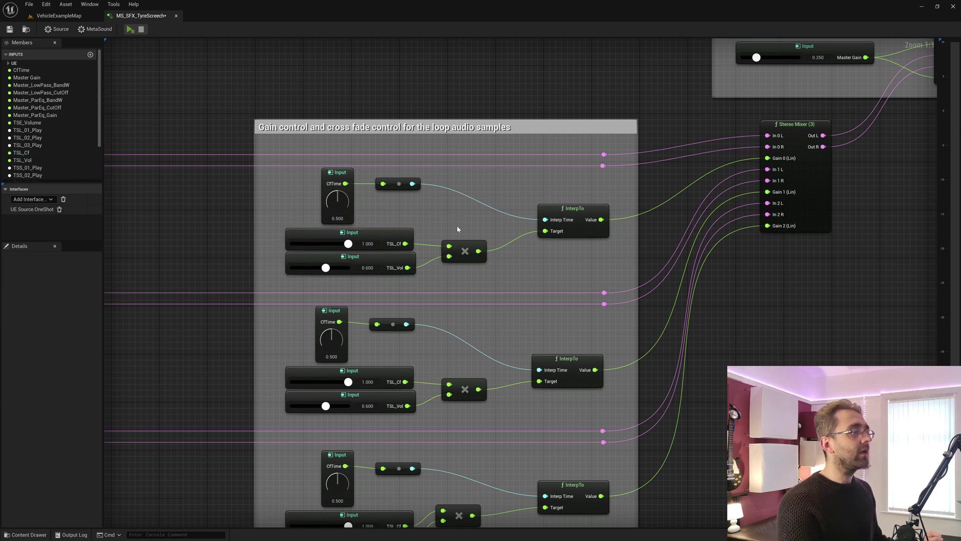
# Examine how the multiply node combines the first loop sample's TSL_Cf and TSL_Vol inputs.
pyautogui.click(396, 229)
pyautogui.click(461, 258)
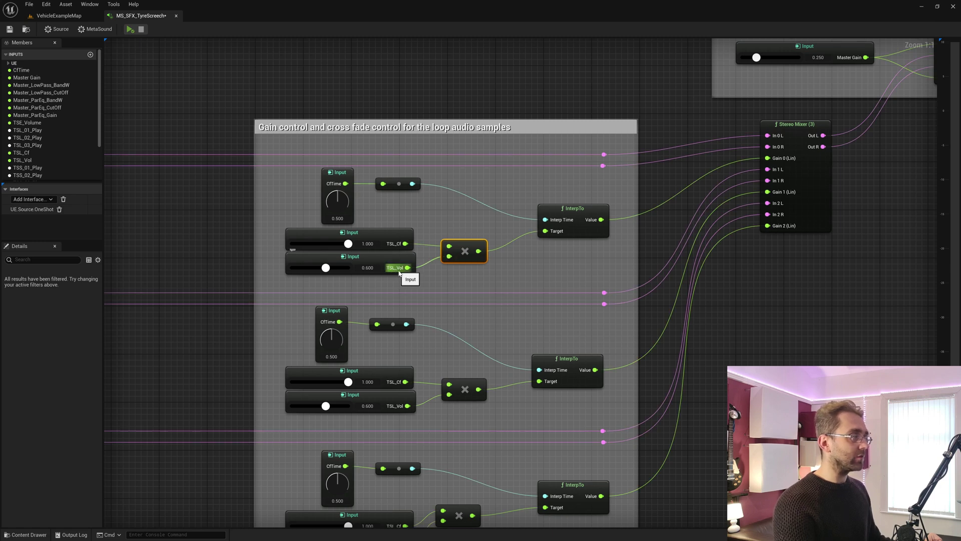
pyautogui.click(302, 273)
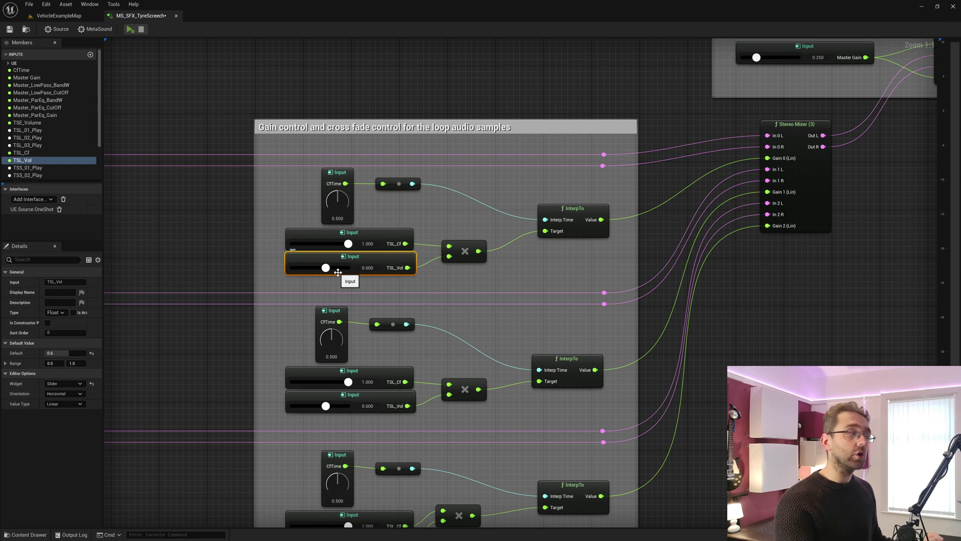
pyautogui.keyDown('ctrl'); pyautogui.click(298, 231); pyautogui.keyUp('ctrl')
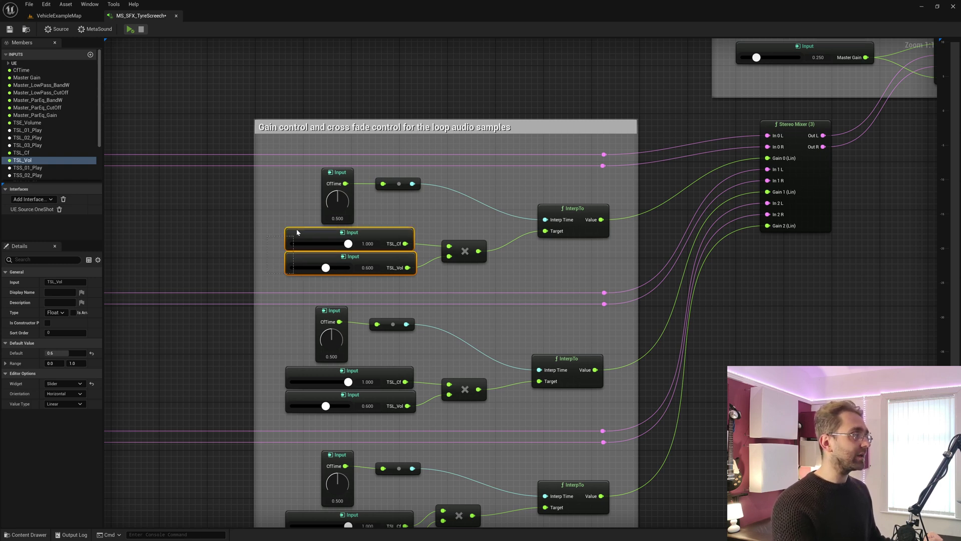
pyautogui.click(294, 271)
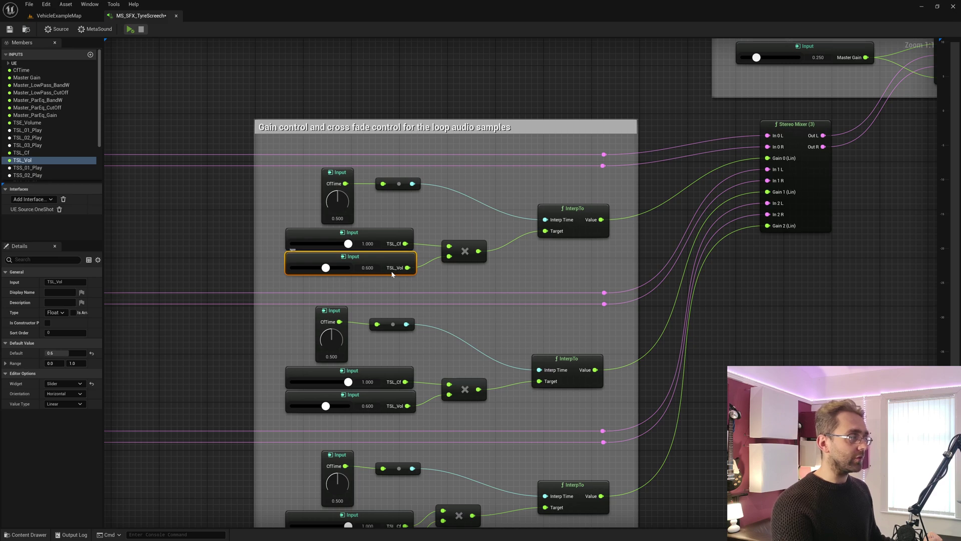
# Review the TSS_Vol inputs that control the gains on the Stereo Mixer (6).
pyautogui.scroll(-3, 427, 271)
pyautogui.moveTo(472, 125); pyautogui.dragTo(451, 302, button='right')
pyautogui.scroll(3, 481, 283)
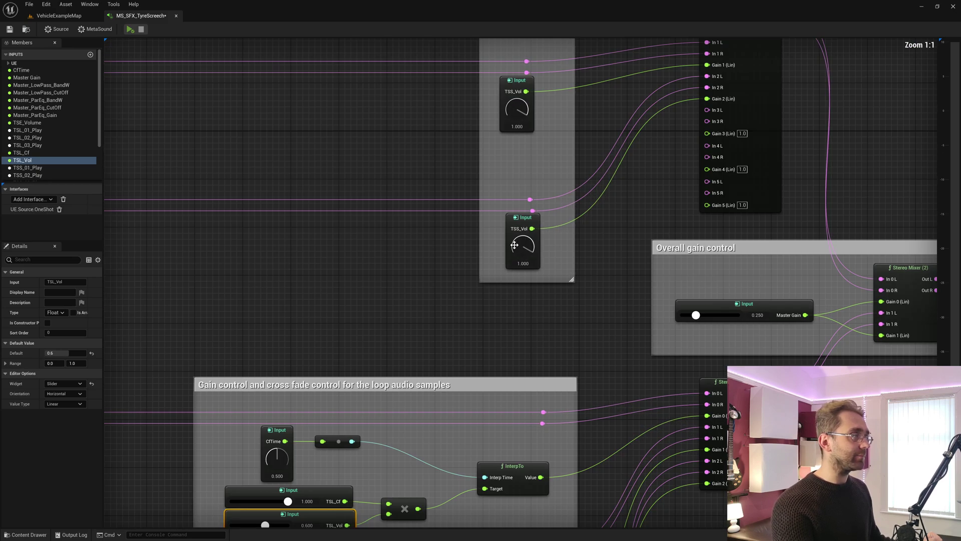
pyautogui.click(514, 245)
pyautogui.moveTo(520, 171); pyautogui.dragTo(511, 281, button='right')
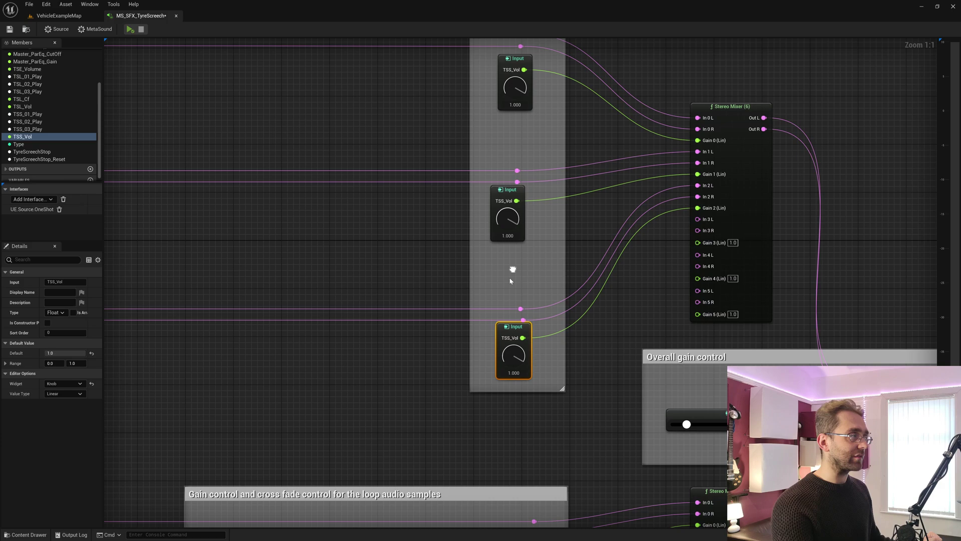
pyautogui.click(500, 116)
# Highlight the TSL_Cf and TSL_Vol input pairs of the three loop samples in turn.
pyautogui.scroll(-3, 503, 161)
pyautogui.moveTo(430, 379); pyautogui.dragTo(461, 232, button='right')
pyautogui.scroll(3, 461, 232)
pyautogui.moveTo(363, 434); pyautogui.dragTo(386, 312, button='right')
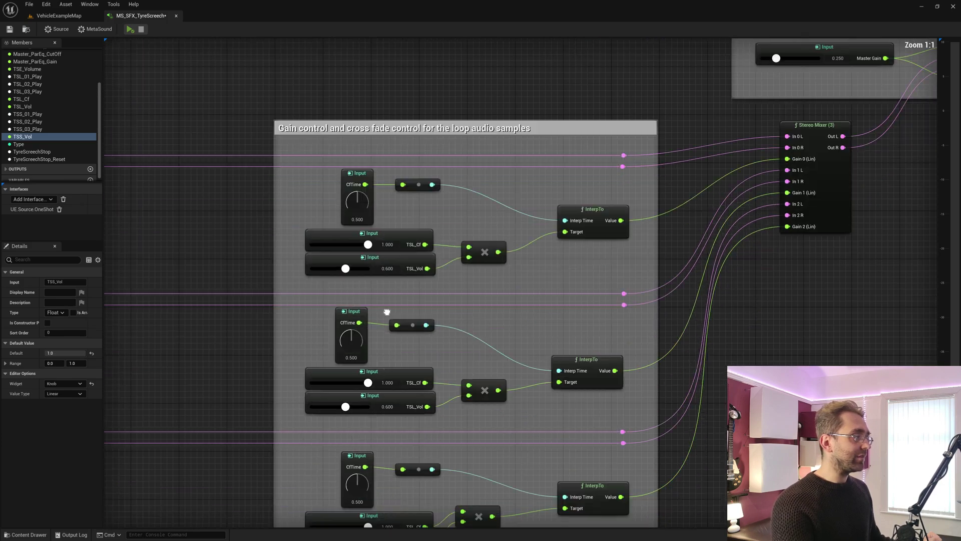
pyautogui.scroll(-2, 387, 312)
pyautogui.moveTo(300, 233); pyautogui.dragTo(437, 184)
pyautogui.scroll(2, 308, 258)
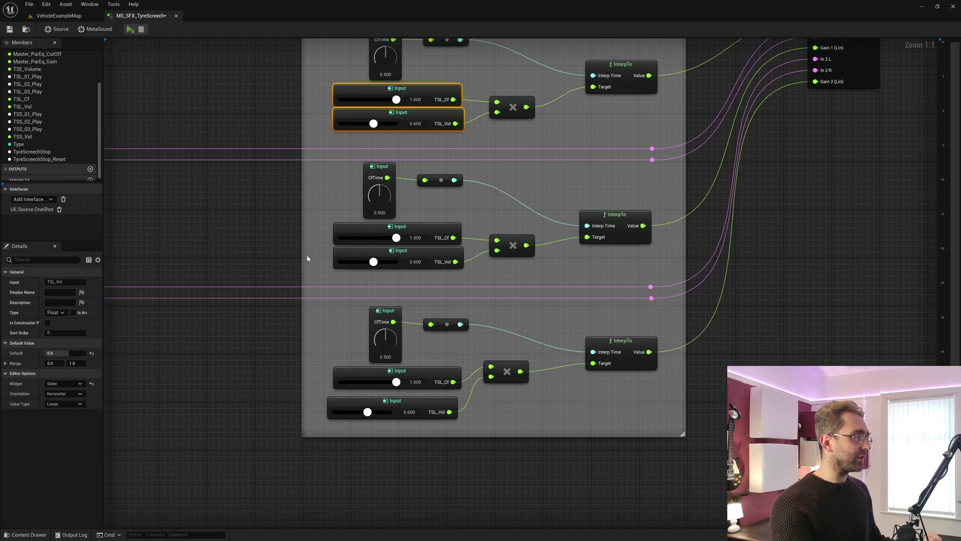
pyautogui.moveTo(323, 265); pyautogui.dragTo(353, 228)
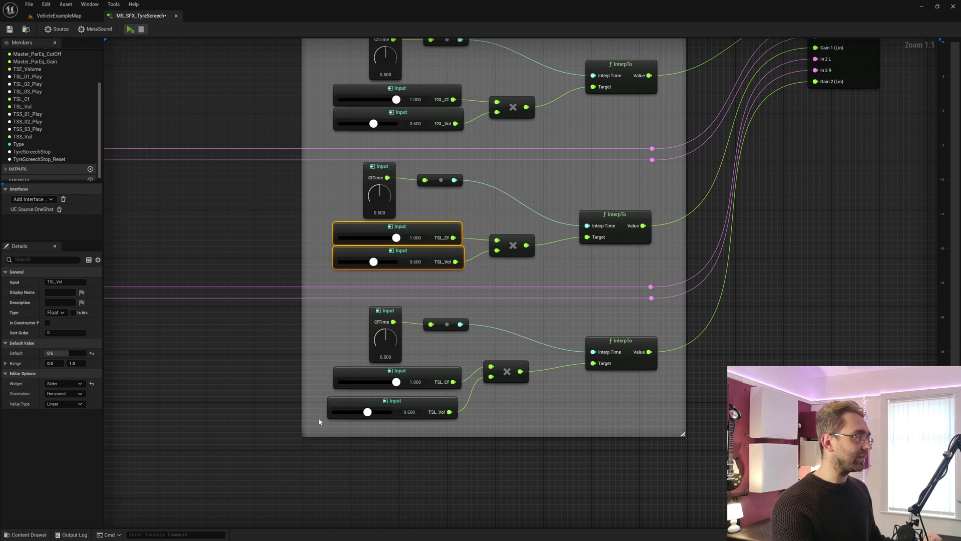
pyautogui.moveTo(320, 422); pyautogui.dragTo(347, 377)
# Highlight each loop sample's complete gain chain in turn, from the CfTime, TSL_Cf and TSL_Vol inputs to InterpTo.
pyautogui.scroll(-1, 347, 375)
pyautogui.moveTo(367, 262); pyautogui.dragTo(302, 374, button='right')
pyautogui.scroll(-2, 302, 374)
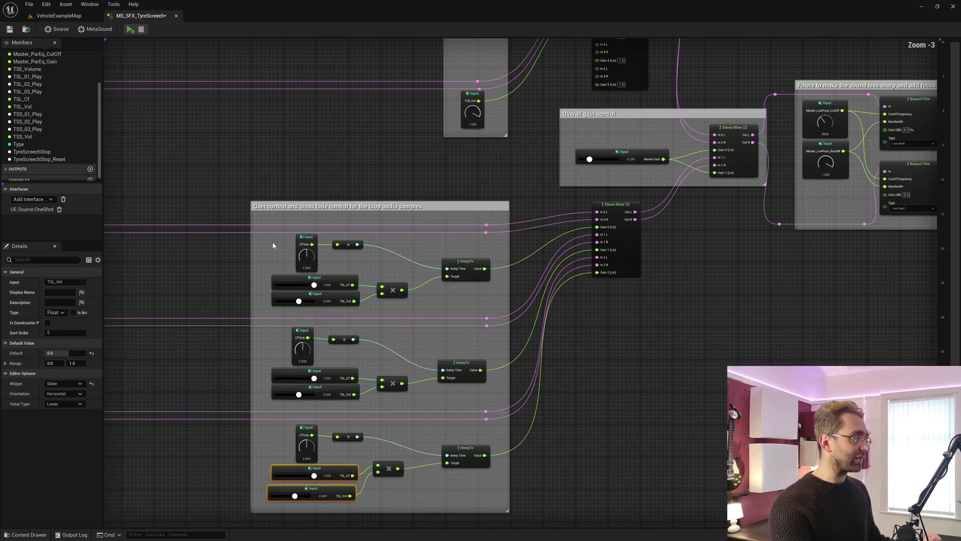
pyautogui.moveTo(265, 235); pyautogui.dragTo(468, 300)
pyautogui.moveTo(273, 345); pyautogui.dragTo(456, 402)
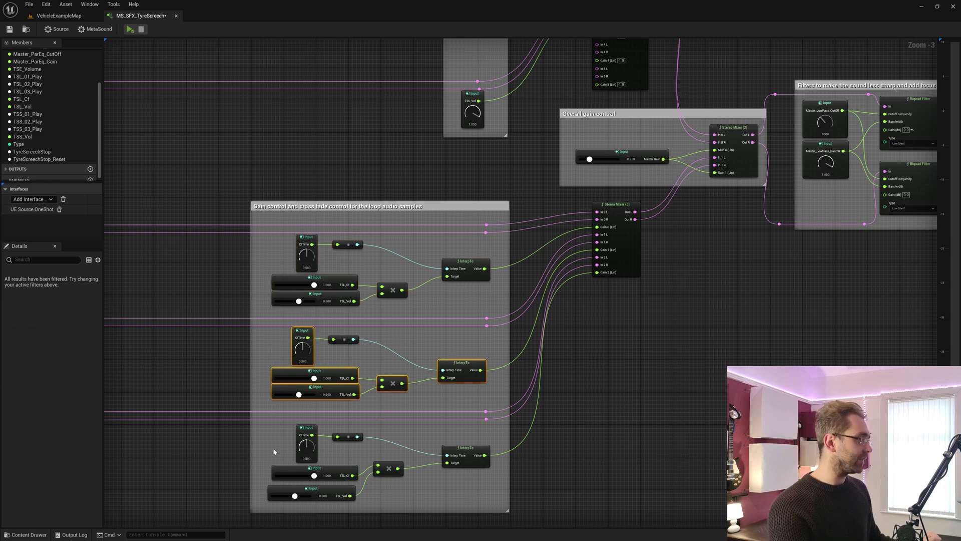
pyautogui.moveTo(274, 451); pyautogui.dragTo(495, 505)
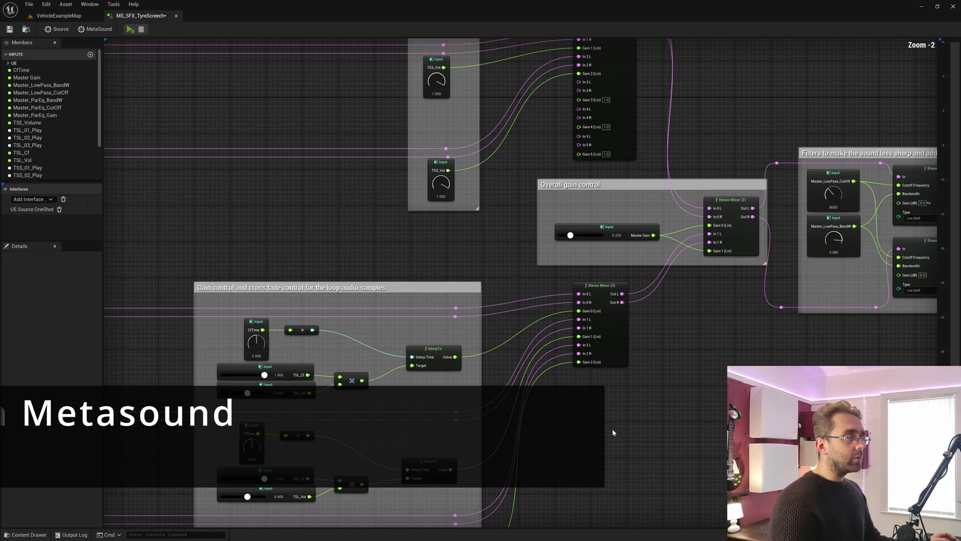
# Examine the overall gain control group, checking the Stereo Mixer (2) and the Master Gain input feeding both its gains.
pyautogui.scroll(1, 612, 429)
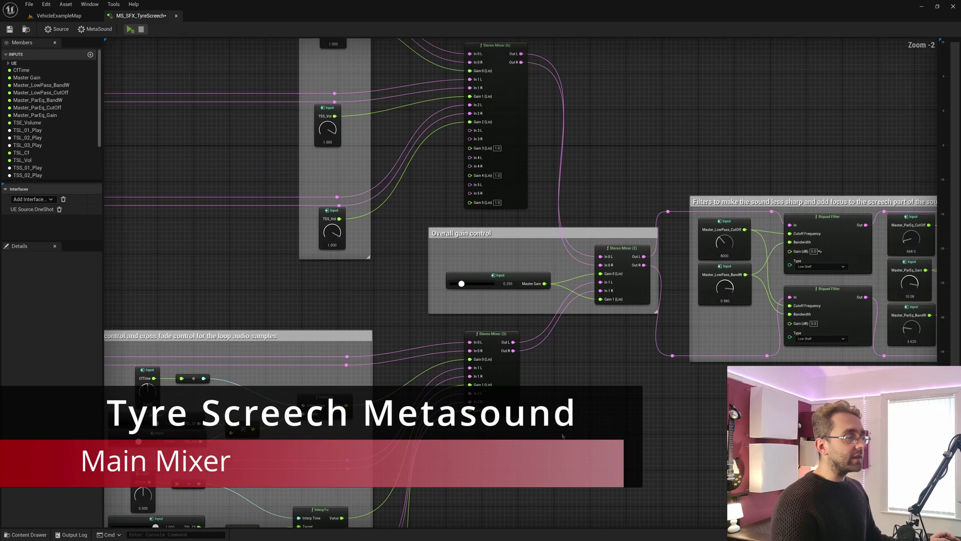
pyautogui.scroll(2, 562, 437)
pyautogui.moveTo(515, 434); pyautogui.dragTo(414, 484, button='right')
pyautogui.moveTo(498, 366); pyautogui.dragTo(420, 478, button='right')
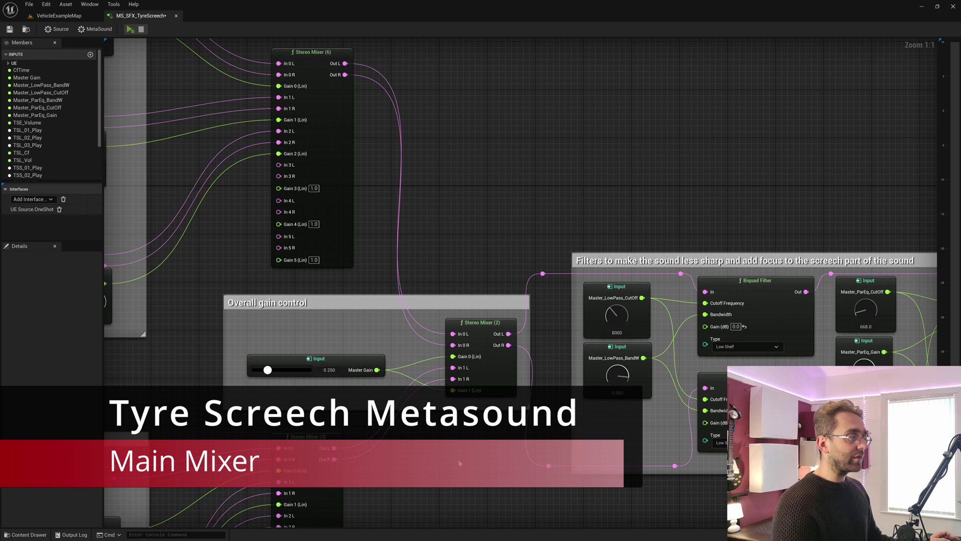
pyautogui.click(480, 330)
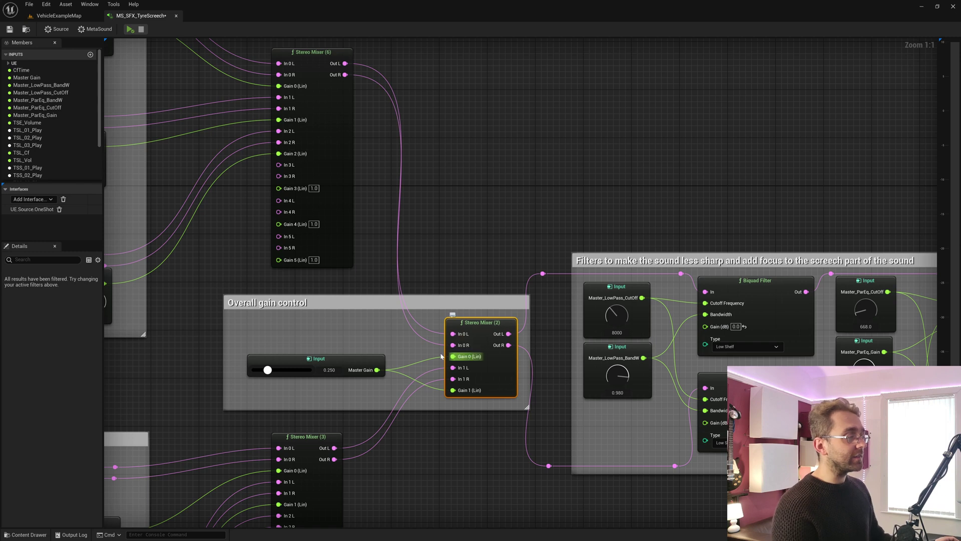
pyautogui.click(318, 358)
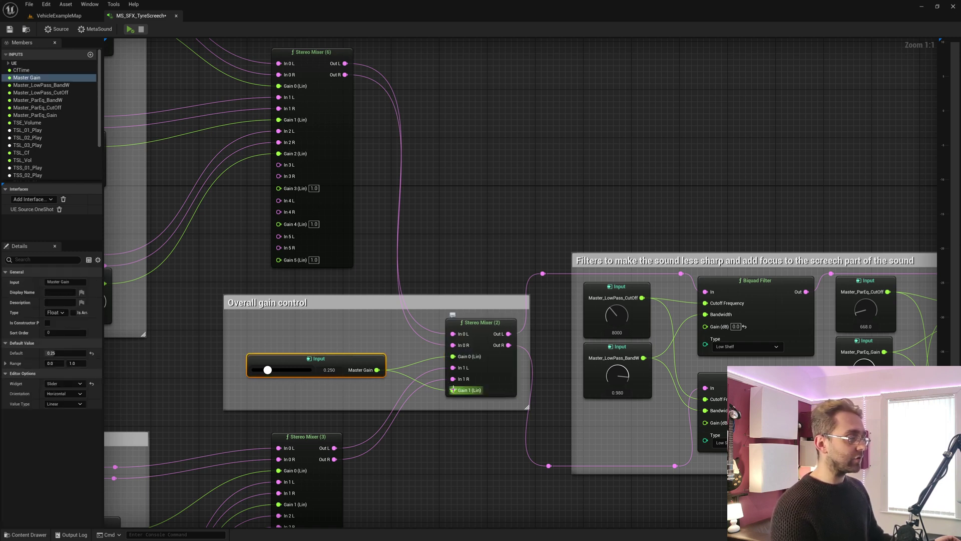
pyautogui.moveTo(449, 387); pyautogui.dragTo(303, 379)
pyautogui.click(309, 365)
pyautogui.moveTo(343, 352); pyautogui.dragTo(264, 358, button='right')
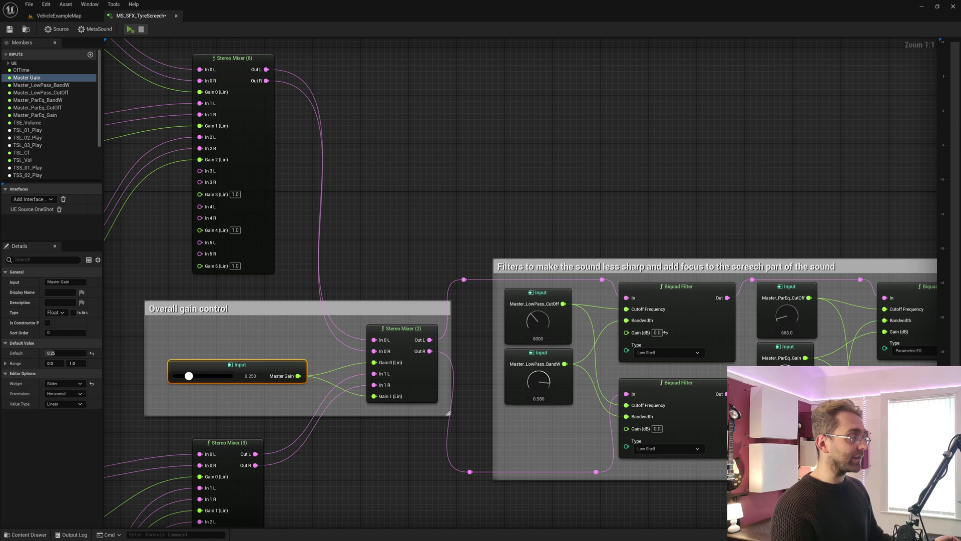
# Follow the main mixer's outputs to the filters comment group and highlight its nodes.
pyautogui.moveTo(541, 441); pyautogui.dragTo(422, 416, button='right')
pyautogui.scroll(-1, 422, 415)
pyautogui.moveTo(478, 402); pyautogui.dragTo(312, 363, button='right')
pyautogui.click(620, 221)
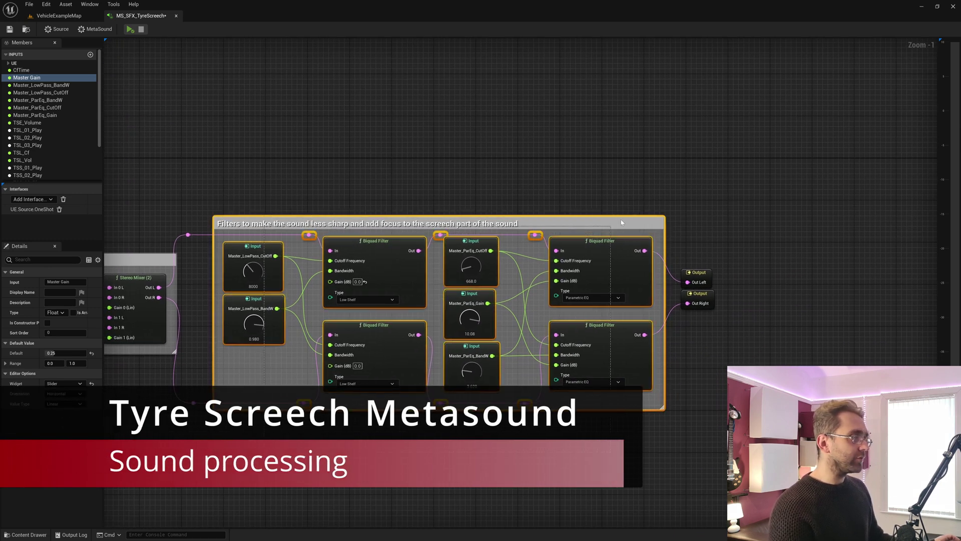
pyautogui.click(348, 458)
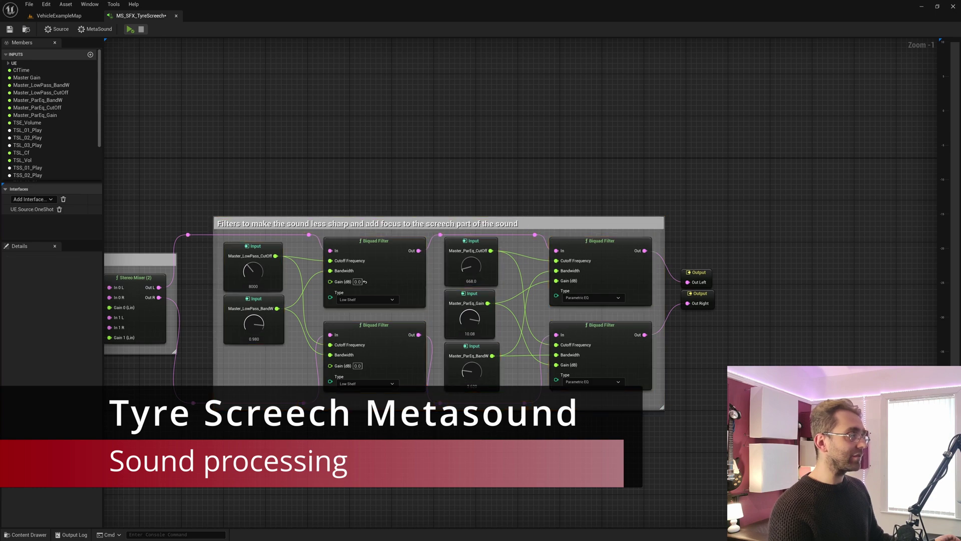
# Highlight the two Low Shelf Biquad Filters and the two Parametric EQ Biquad Filters in turn.
pyautogui.moveTo(348, 458); pyautogui.dragTo(401, 461, button='right')
pyautogui.scroll(1, 417, 467)
pyautogui.moveTo(400, 461); pyautogui.dragTo(429, 229)
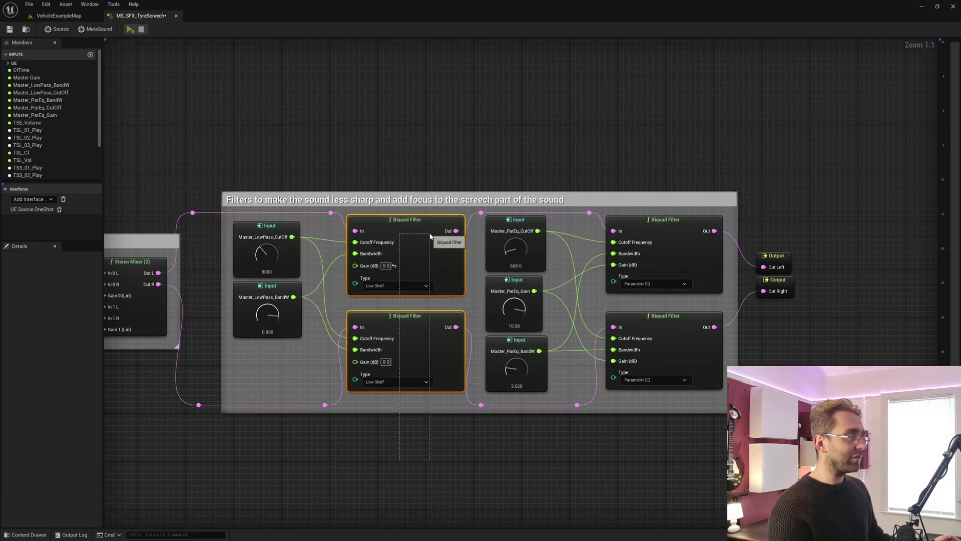
pyautogui.moveTo(680, 453); pyautogui.dragTo(668, 241)
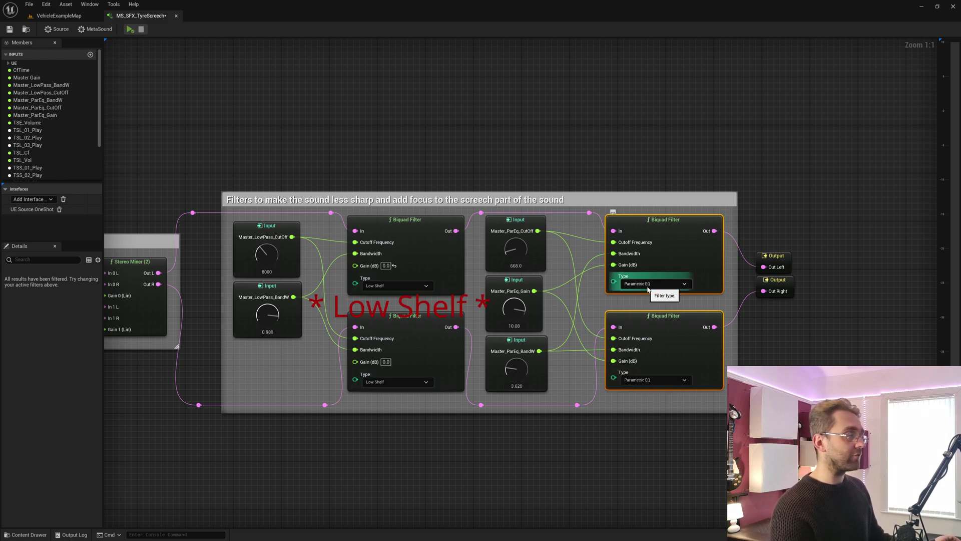
# Trace the Stereo Mixer (2) outputs into the filter group and examine the Low Shelf Biquad Filter pair.
pyautogui.moveTo(362, 447); pyautogui.dragTo(494, 466, button='right')
pyautogui.scroll(1, 497, 468)
pyautogui.moveTo(536, 498); pyautogui.dragTo(510, 511, button='right')
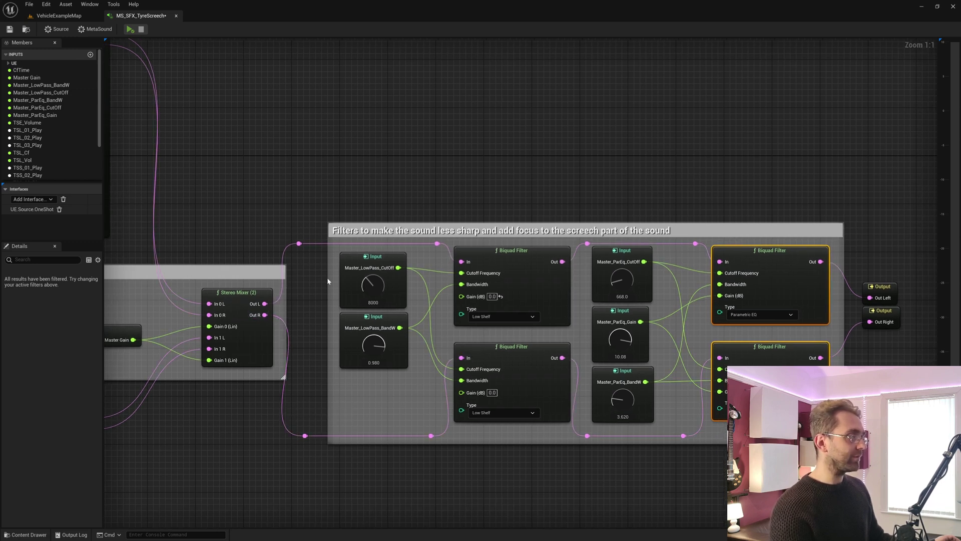
pyautogui.moveTo(422, 399); pyautogui.dragTo(338, 389, button='right')
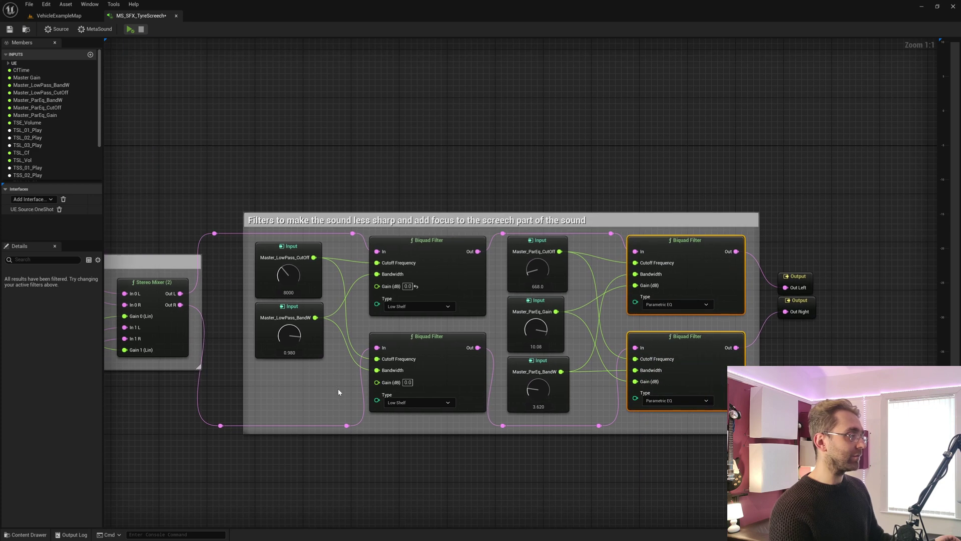
pyautogui.moveTo(338, 392); pyautogui.dragTo(410, 301)
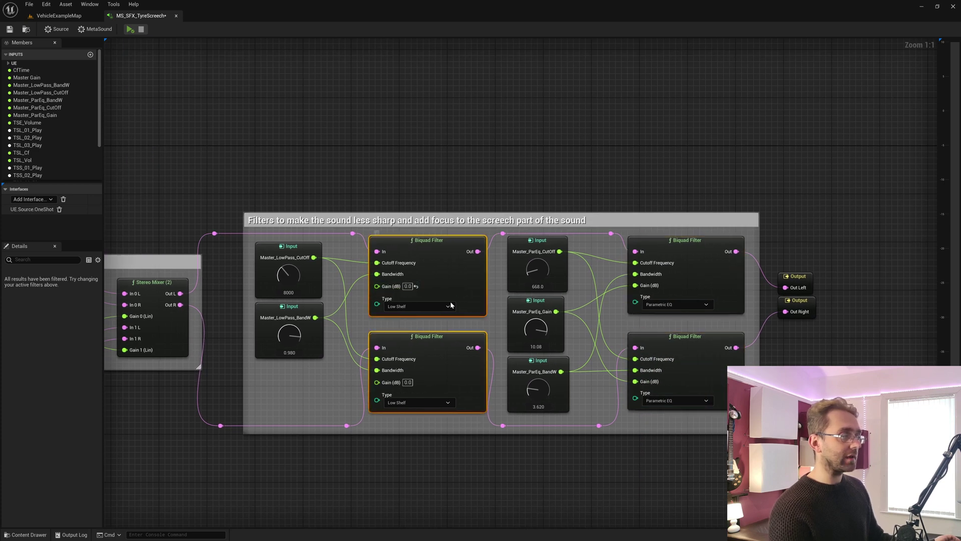
# Highlight the two Parametric EQ Biquad Filters, followed by the Master_LowPass and Master_ParEq input nodes in the filters group.
pyautogui.moveTo(469, 400); pyautogui.dragTo(400, 396, button='right')
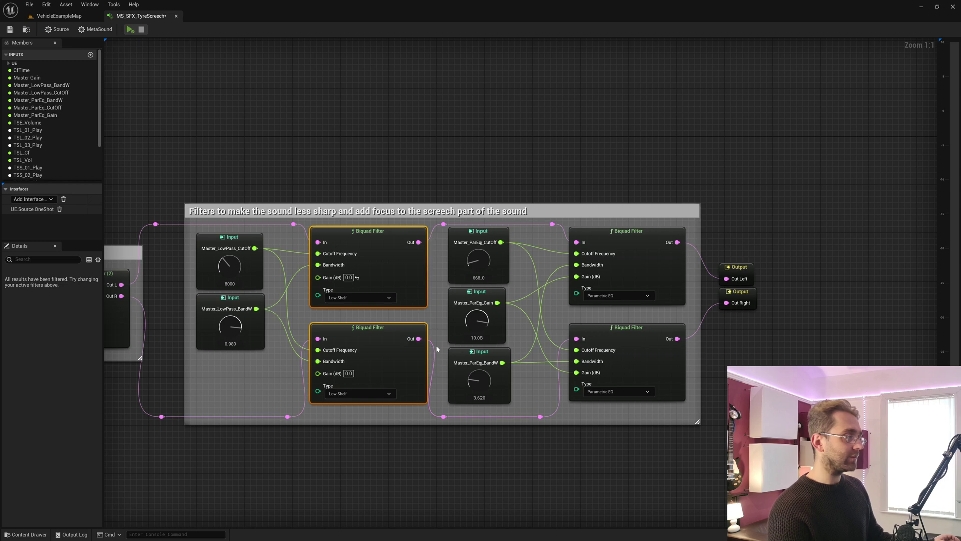
pyautogui.moveTo(600, 464); pyautogui.dragTo(623, 268)
pyautogui.moveTo(401, 438); pyautogui.dragTo(510, 439, button='right')
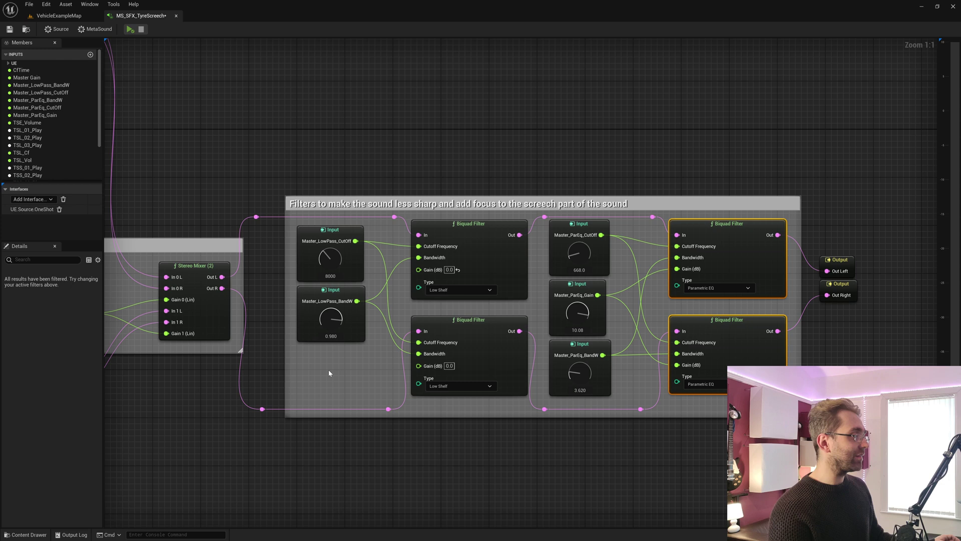
pyautogui.moveTo(329, 370); pyautogui.dragTo(333, 258)
pyautogui.moveTo(588, 451); pyautogui.dragTo(579, 253)
# Inspect the Master_LowPass_CutOff and Master_LowPass_BandW inputs together with the two Low Shelf Biquad Filters they feed.
pyautogui.click(322, 235)
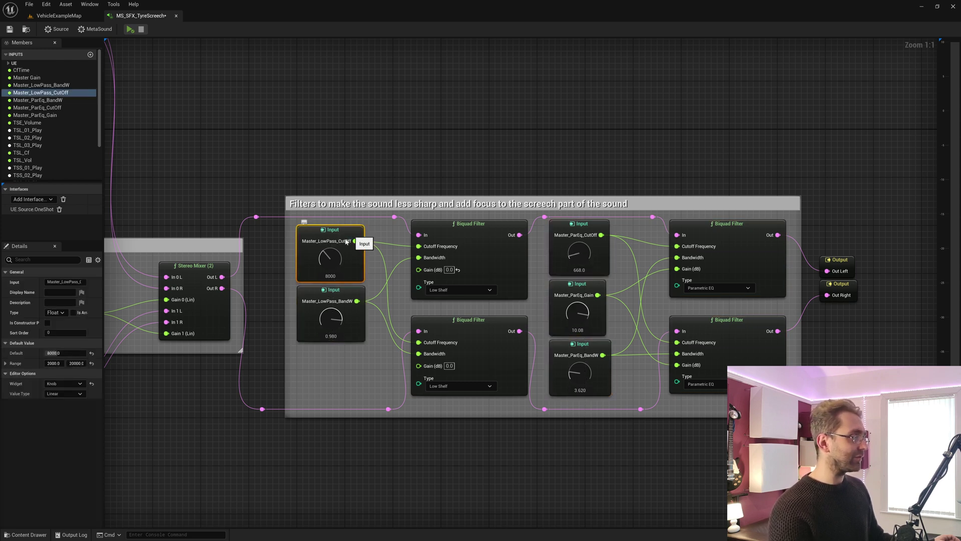
pyautogui.click(486, 225)
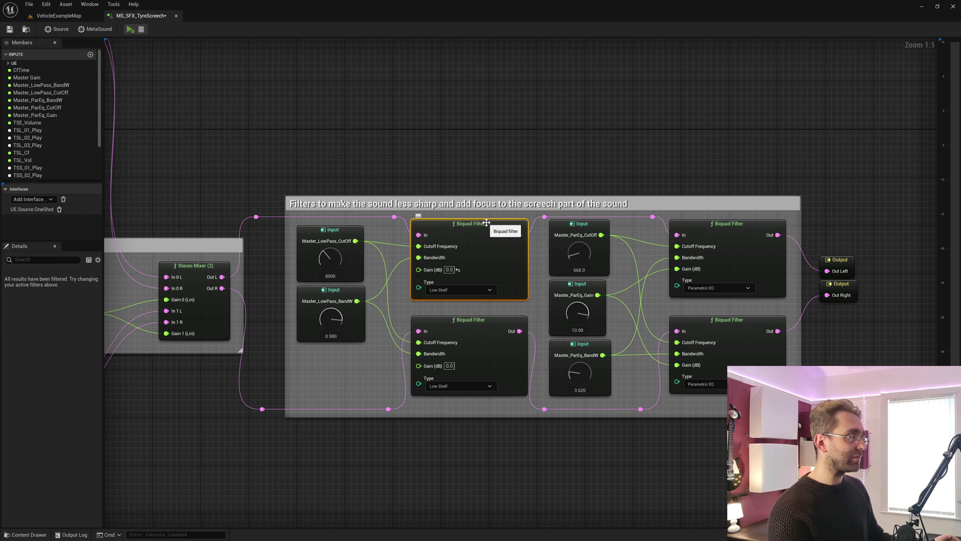
pyautogui.click(488, 320)
pyautogui.click(328, 320)
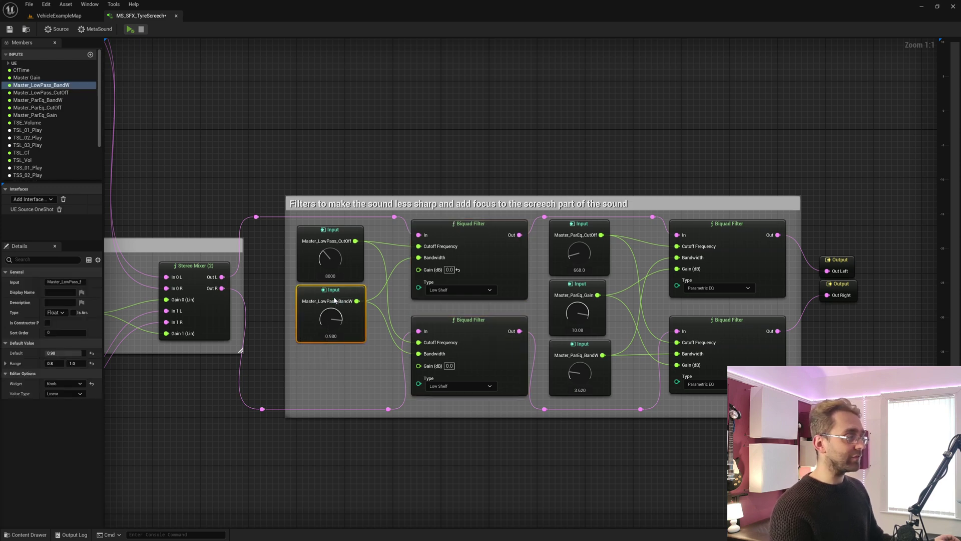
pyautogui.click(480, 230)
pyautogui.click(483, 324)
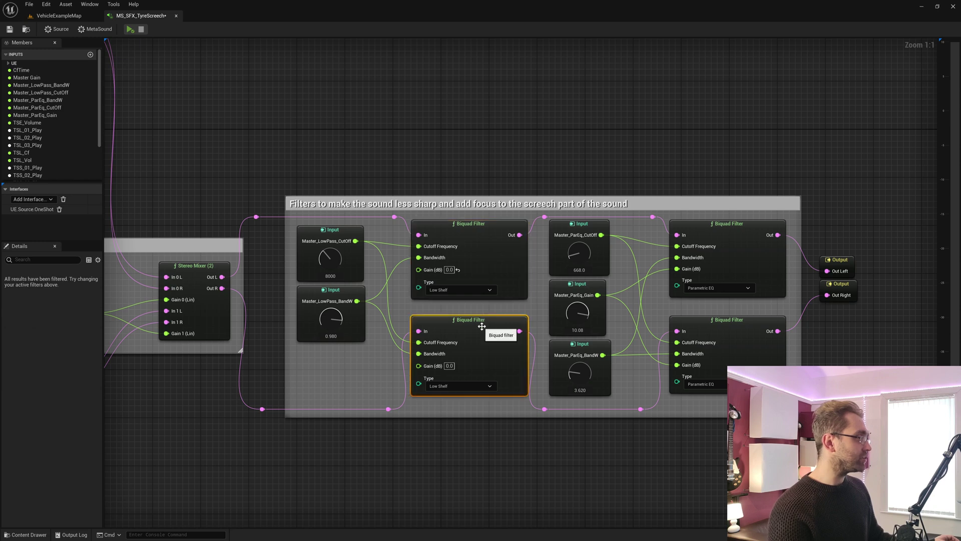
pyautogui.click(336, 244)
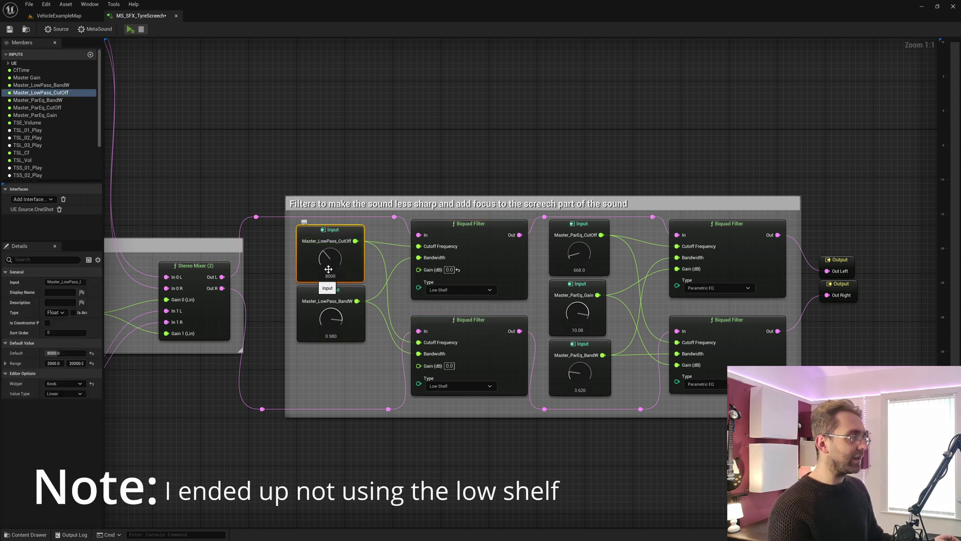
pyautogui.click(345, 325)
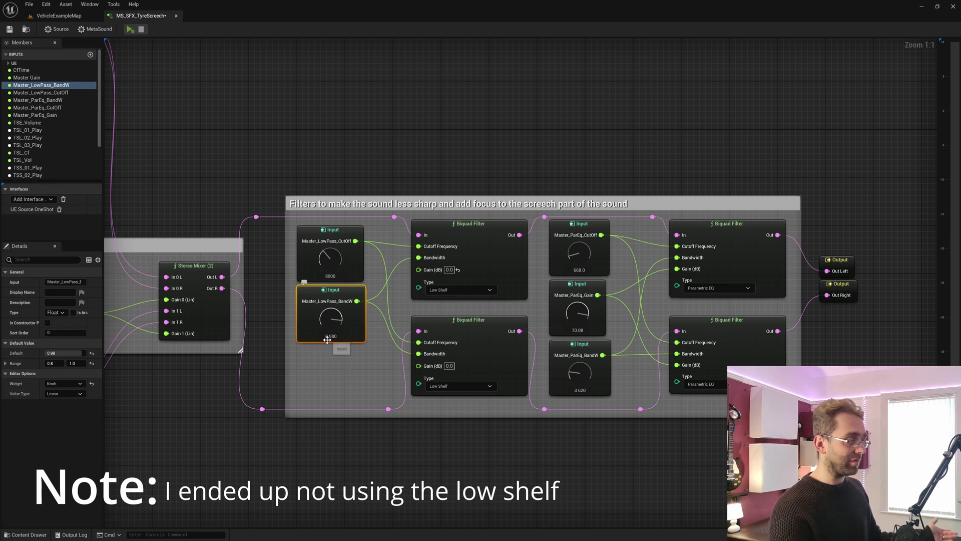
pyautogui.moveTo(339, 355); pyautogui.dragTo(311, 347, button='right')
pyautogui.scroll(2, 382, 414)
pyautogui.moveTo(382, 414); pyautogui.dragTo(418, 451, button='right')
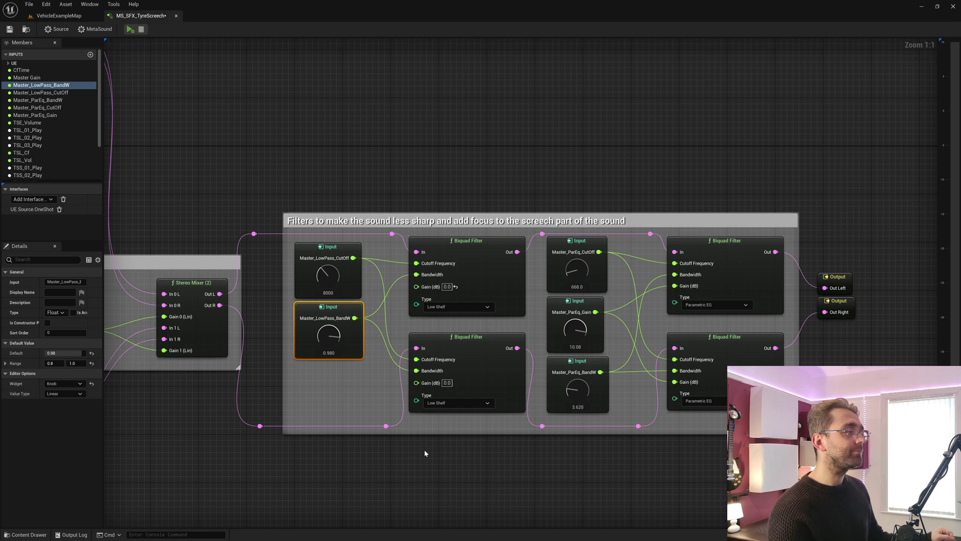
# Examine the Parametric EQ Biquad Filter pair and the Master_ParEq_CutOff, Master_ParEq_Gain and Master_ParEq_BandW inputs that control it.
pyautogui.click(425, 449)
pyautogui.moveTo(424, 449); pyautogui.dragTo(302, 436, button='right')
pyautogui.scroll(1, 605, 431)
pyautogui.moveTo(627, 408); pyautogui.dragTo(559, 404, button='right')
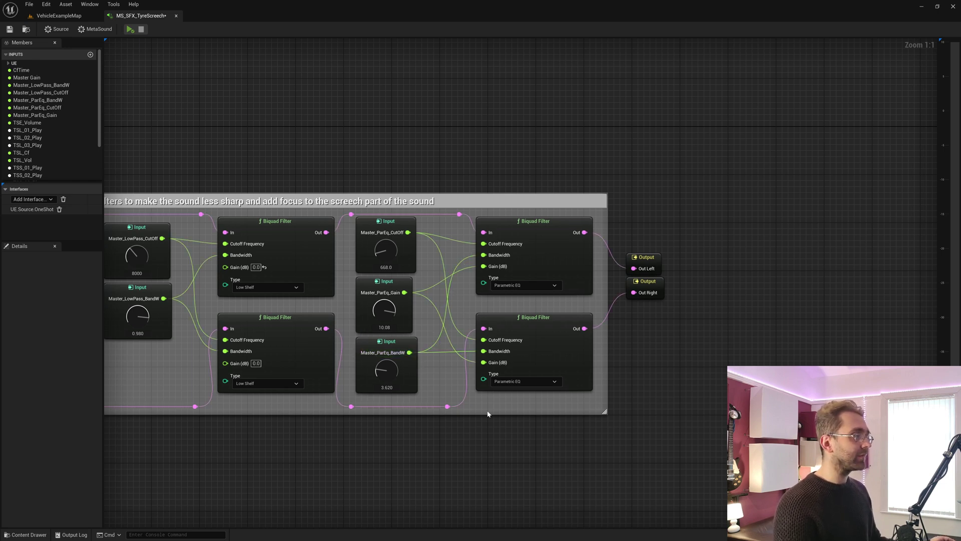
pyautogui.moveTo(513, 401); pyautogui.dragTo(554, 266)
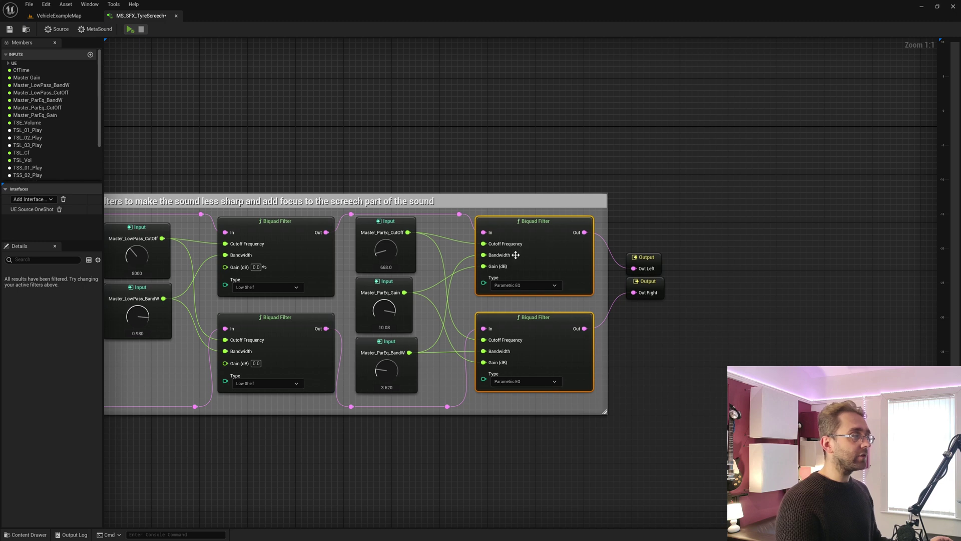
pyautogui.click(391, 221)
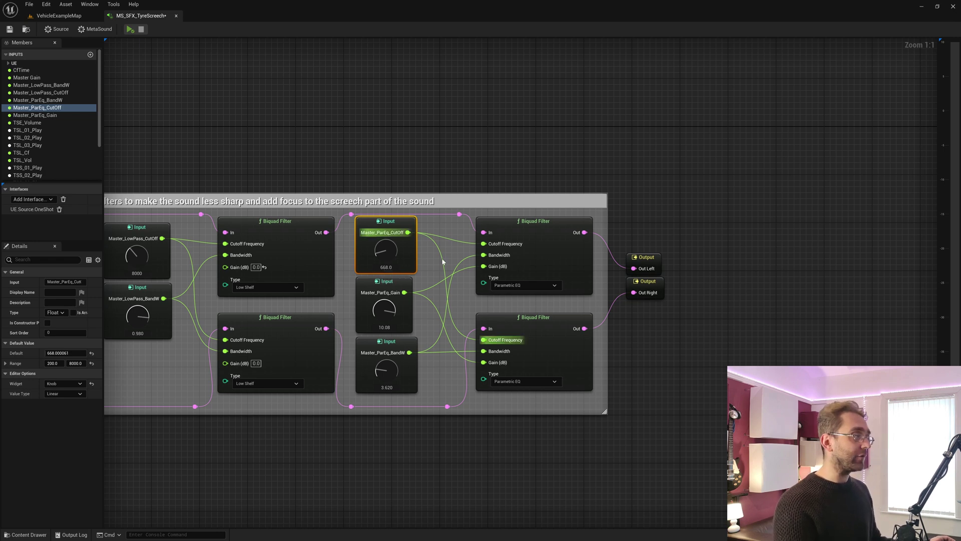
pyautogui.moveTo(444, 263); pyautogui.dragTo(407, 250)
pyautogui.moveTo(431, 385); pyautogui.dragTo(393, 256)
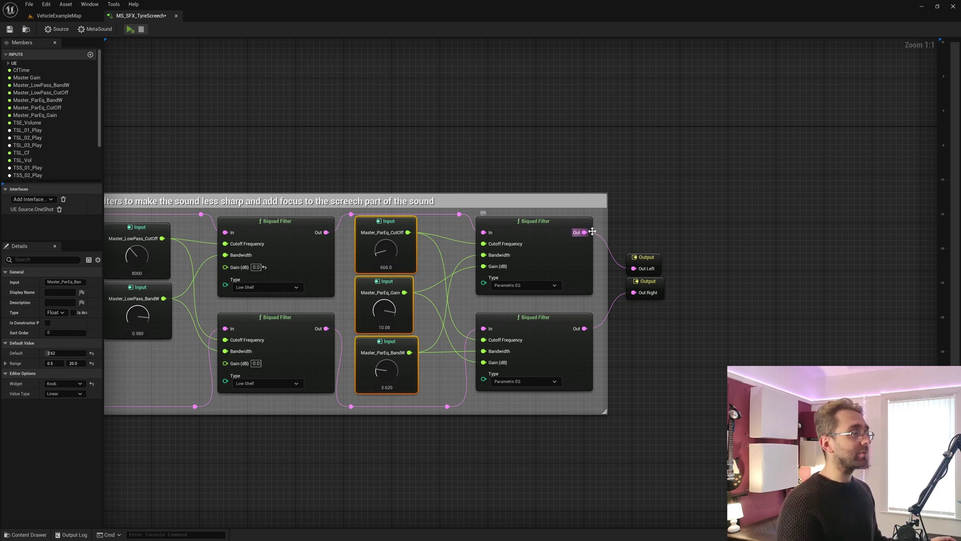
# Check the Out Left and Out Right output nodes after the filters and review the whole MetaSound graph.
pyautogui.click(645, 260)
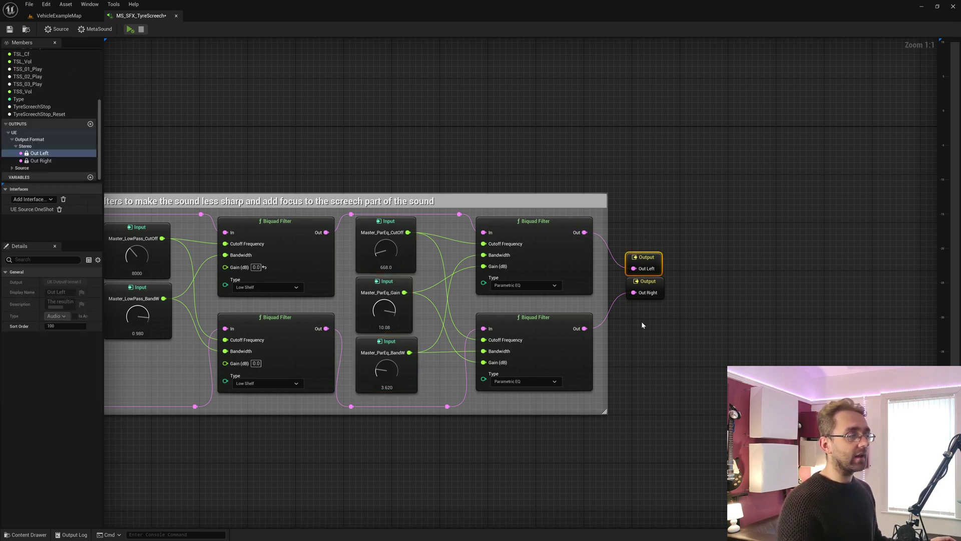
pyautogui.click(647, 289)
pyautogui.scroll(-7, 533, 416)
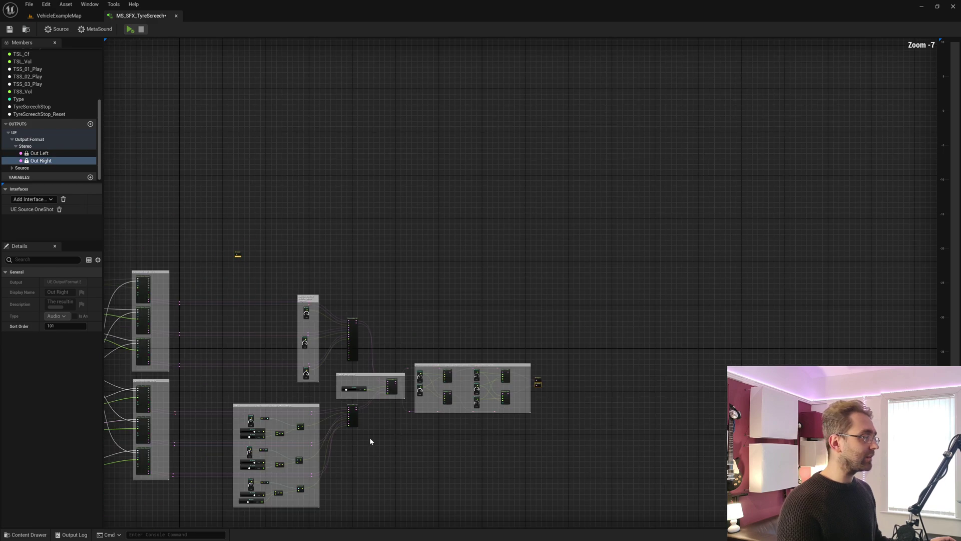
pyautogui.scroll(1, 618, 321)
pyautogui.moveTo(584, 369); pyautogui.dragTo(623, 344, button='right')
pyautogui.scroll(-1, 669, 336)
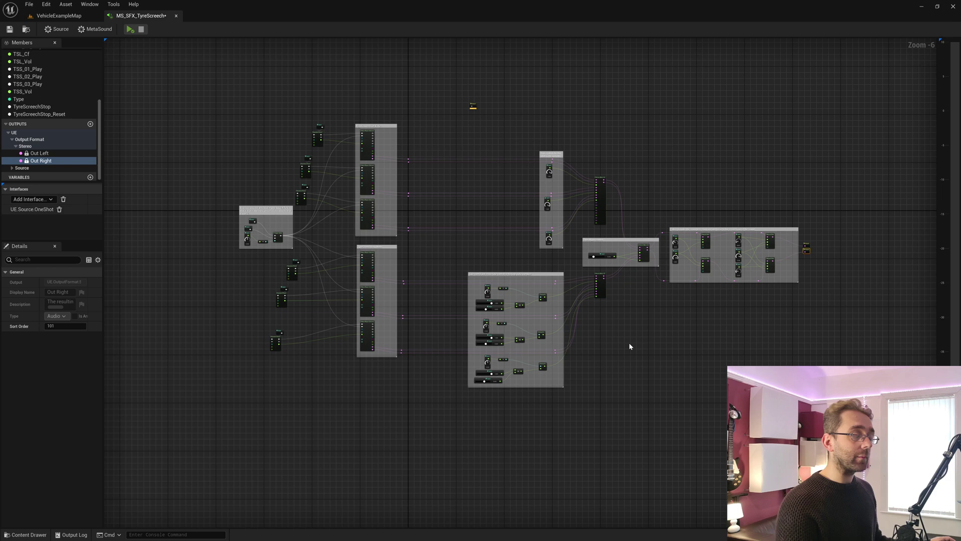